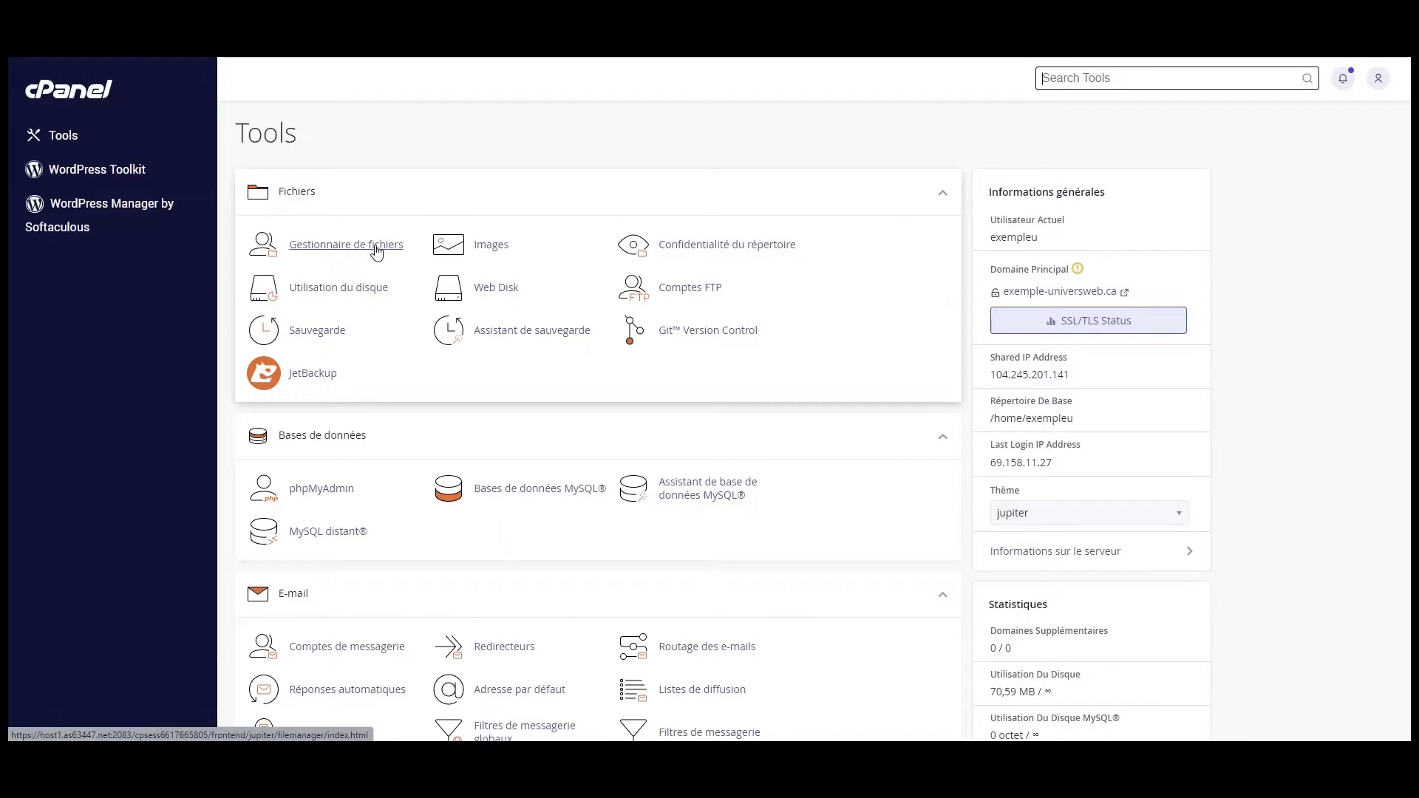
# Open the file manager and turn on the display of hidden files (dotfiles) in its preferences.
pyautogui.click(375, 246)
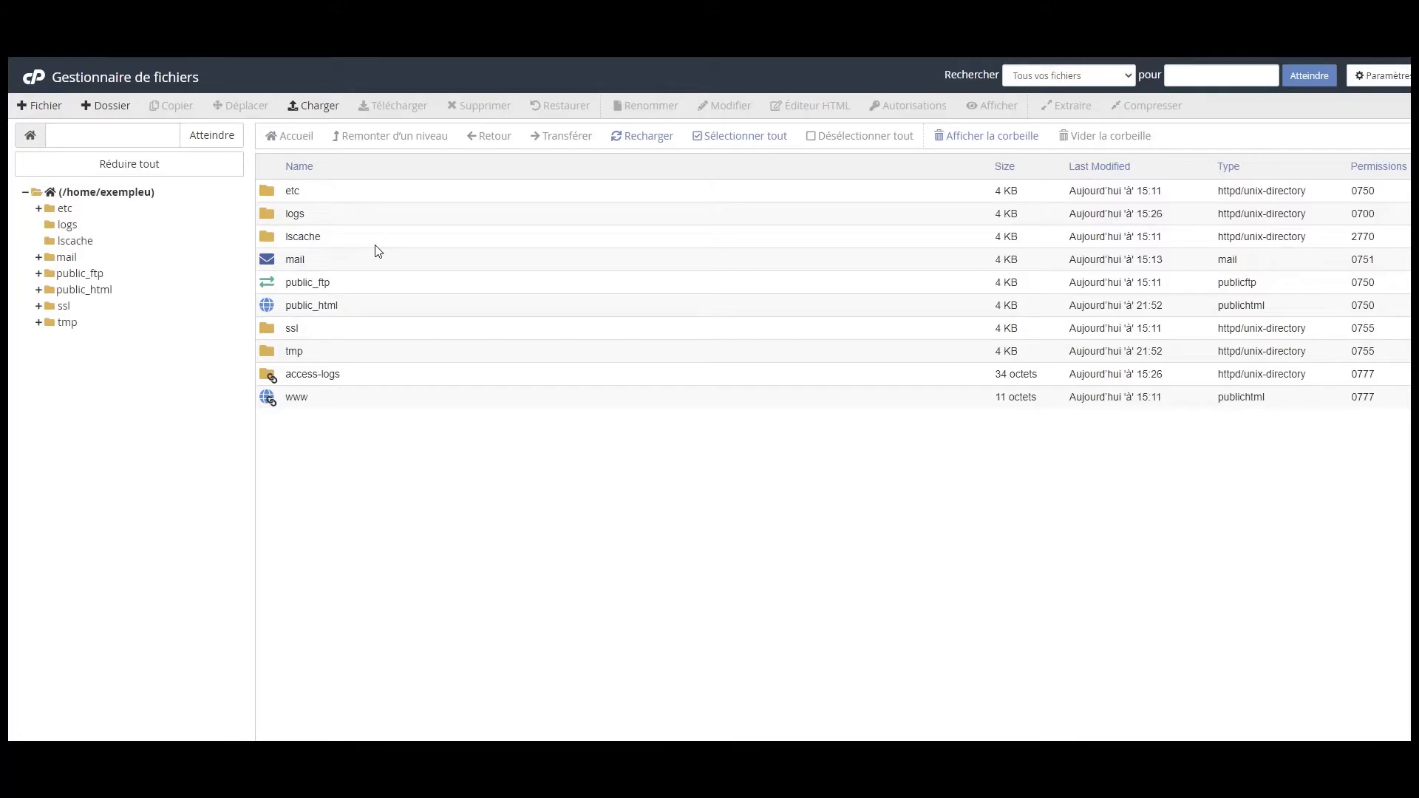
pyautogui.click(1360, 77)
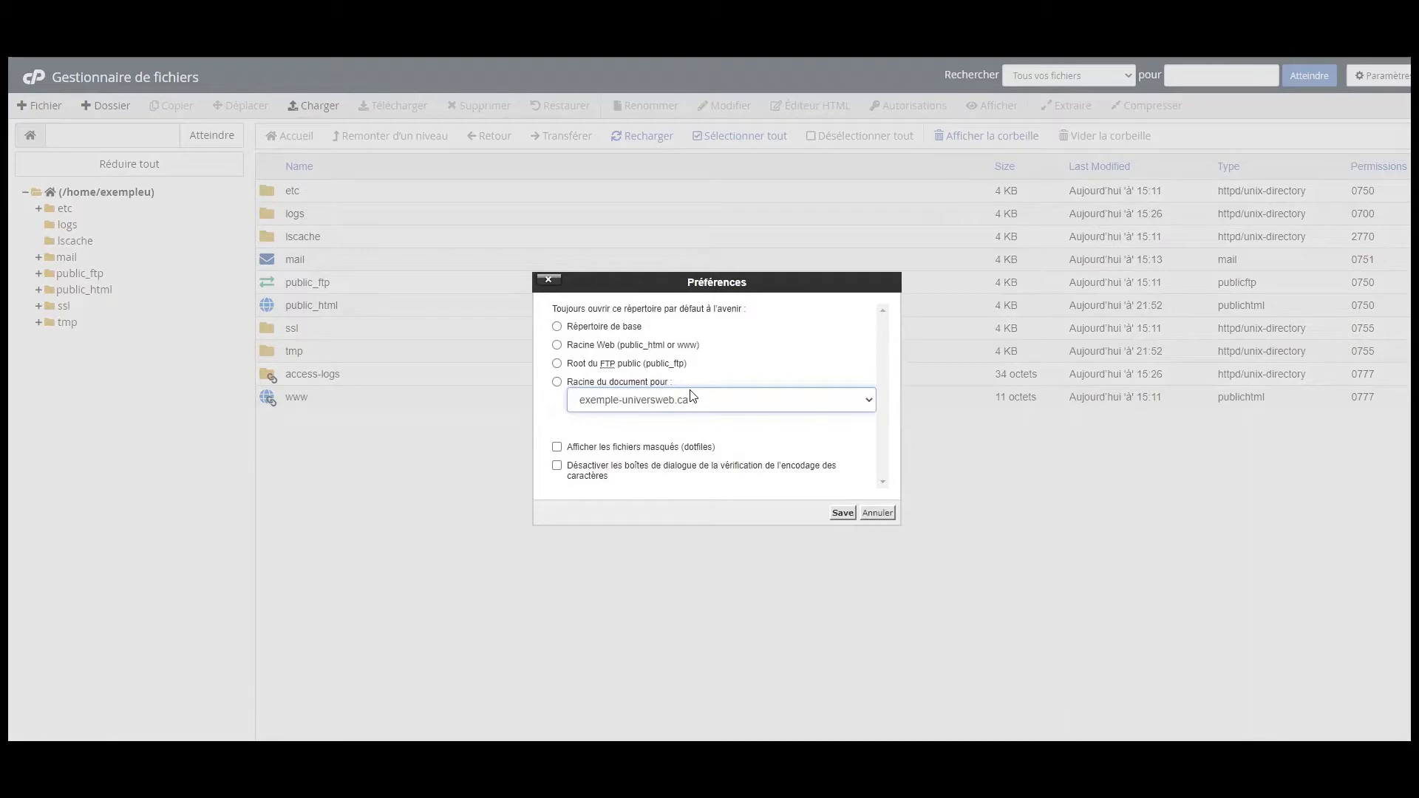
pyautogui.click(557, 448)
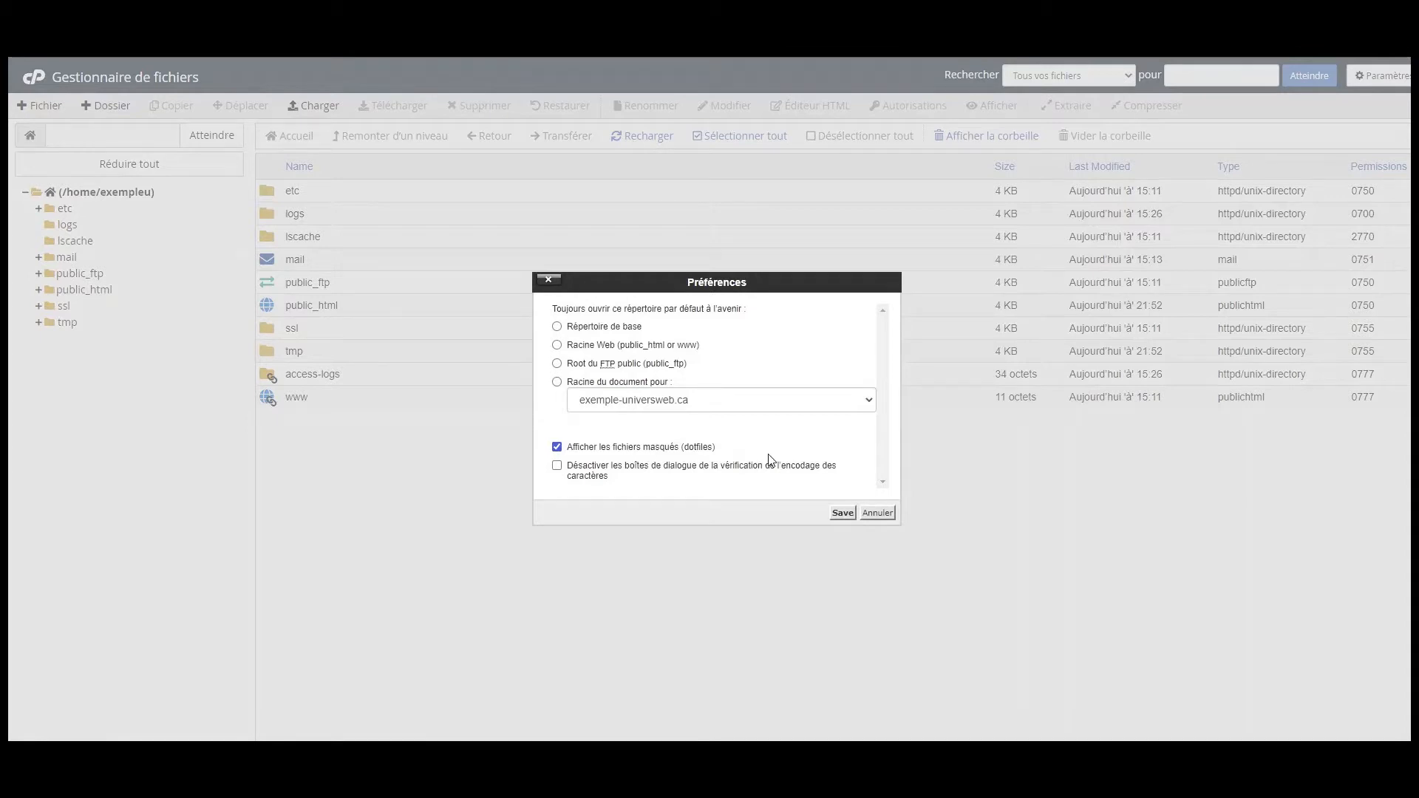
pyautogui.click(843, 514)
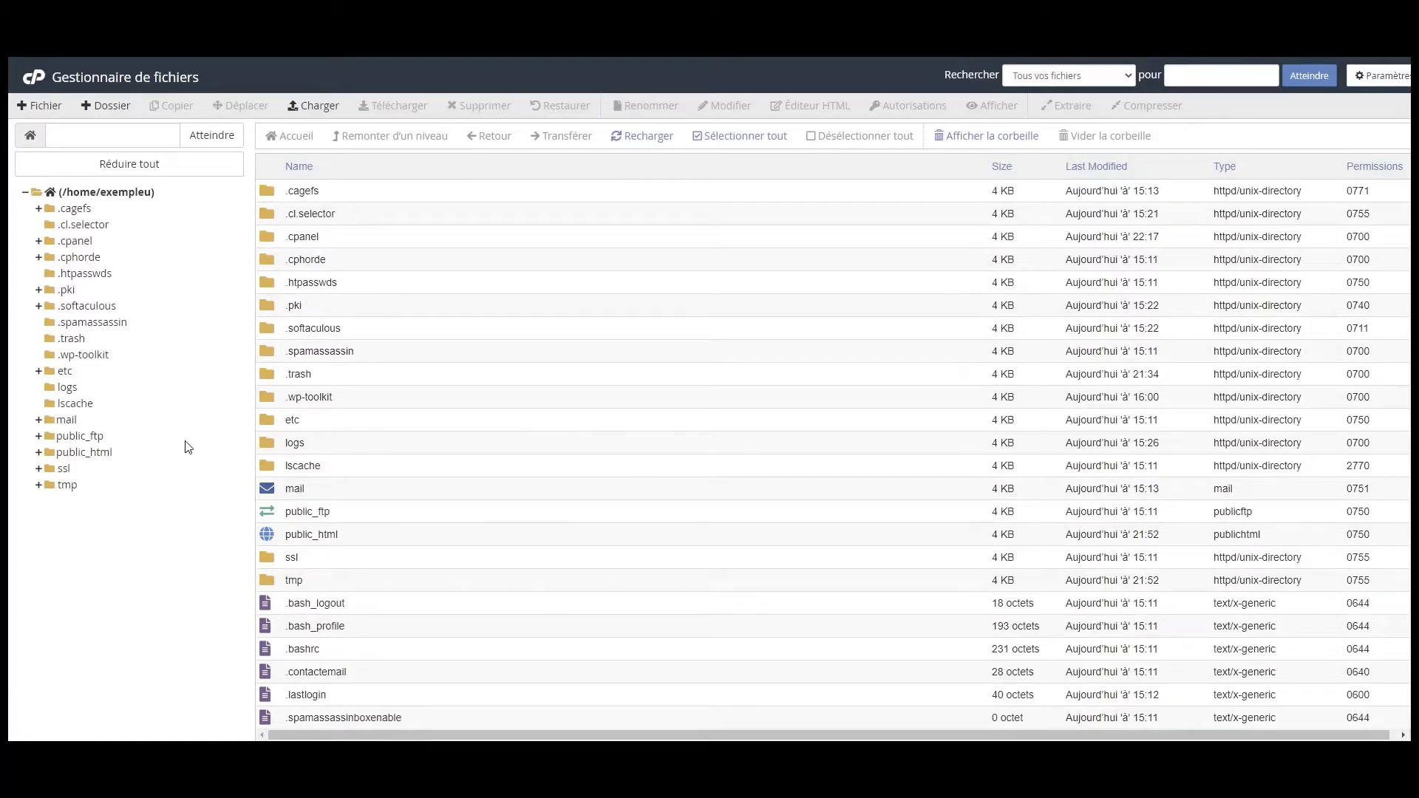
# Permanently delete all files and folders inside public_html, bypassing the trash.
pyautogui.click(84, 452)
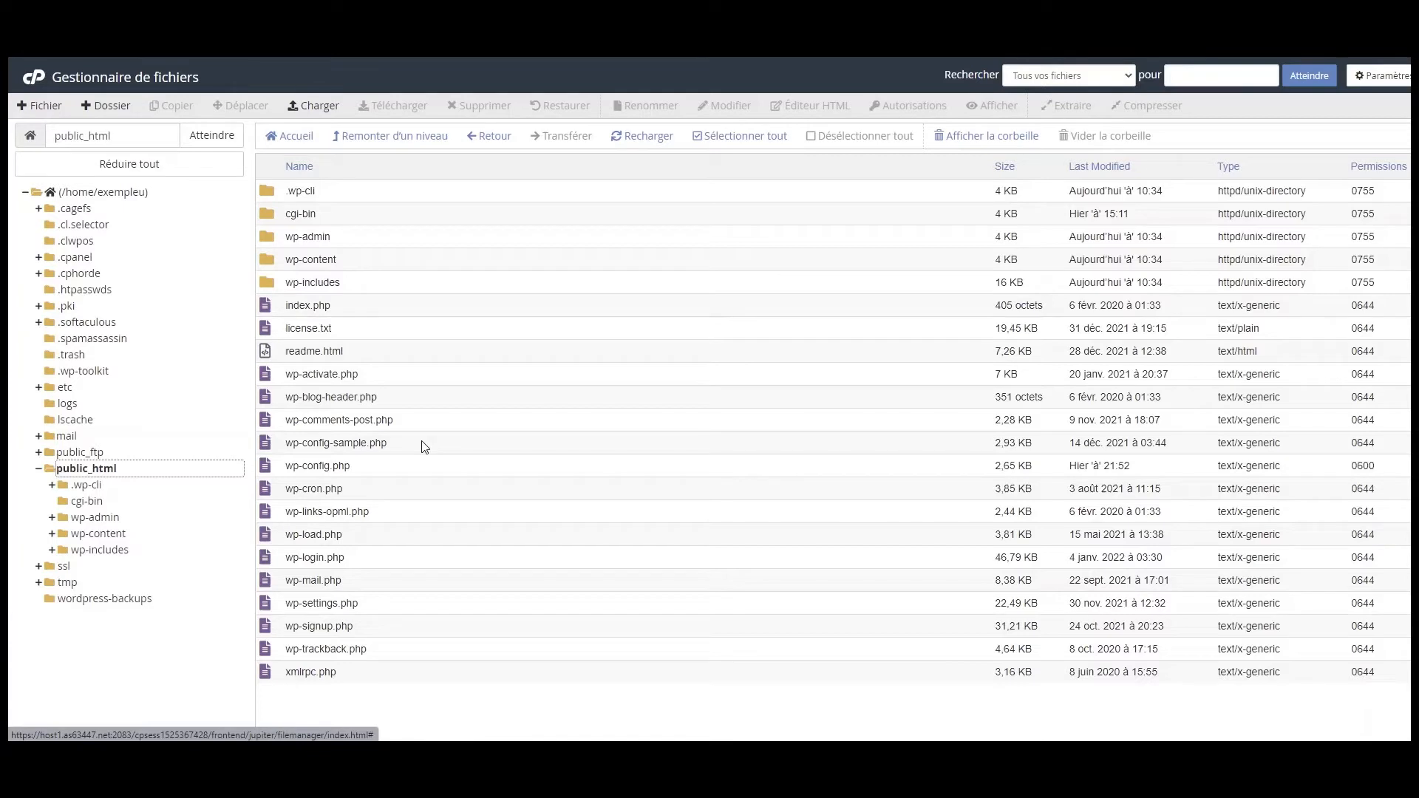
pyautogui.click(709, 138)
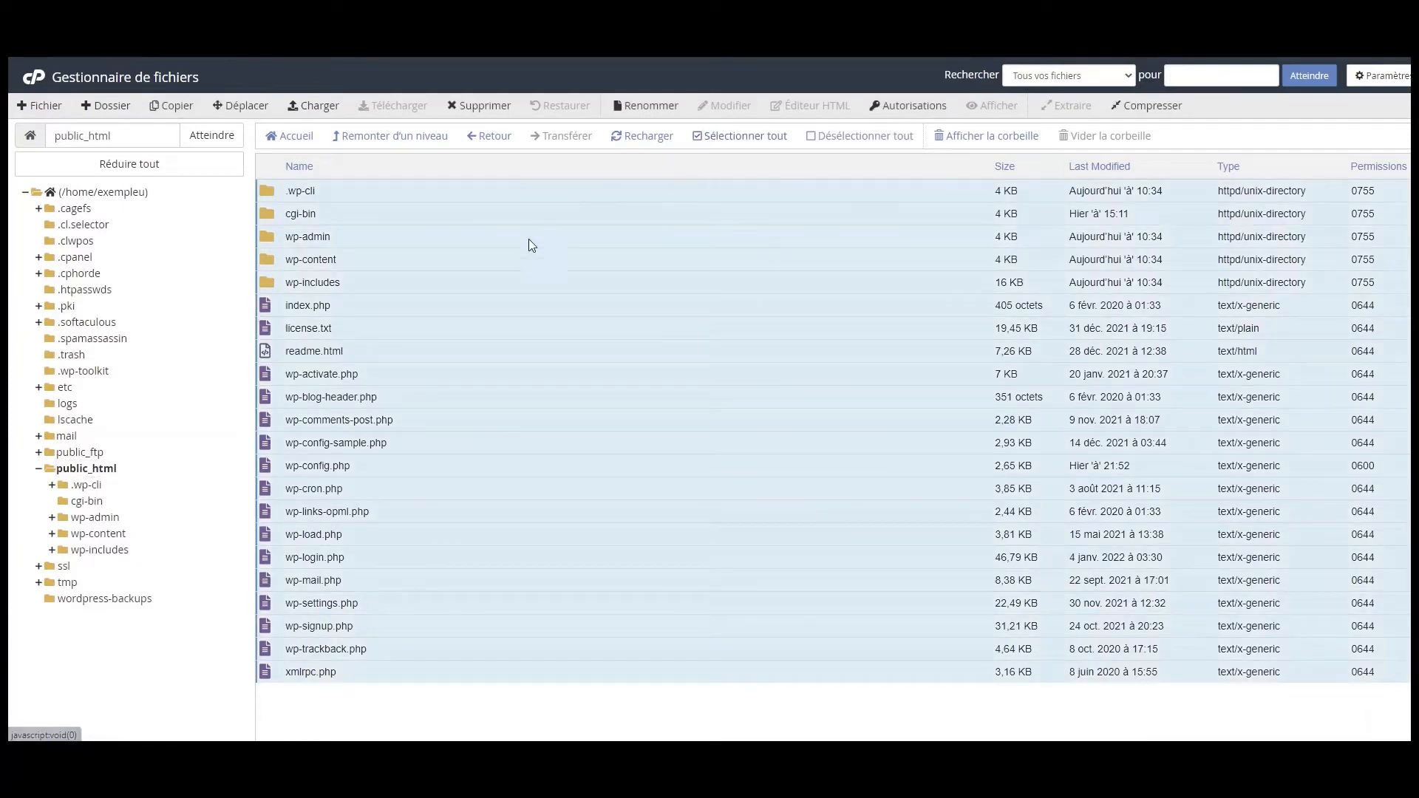
pyautogui.rightClick(386, 304)
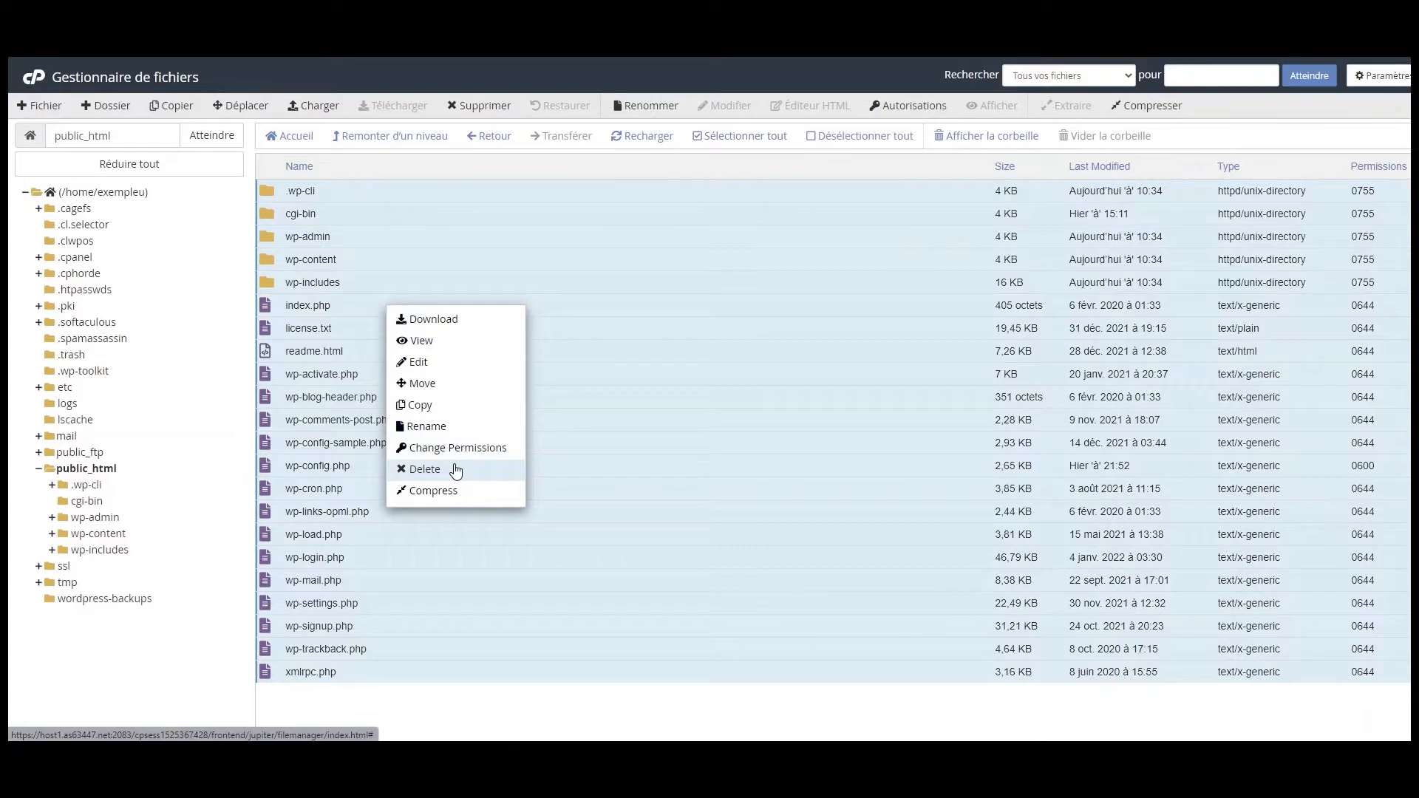
pyautogui.click(424, 470)
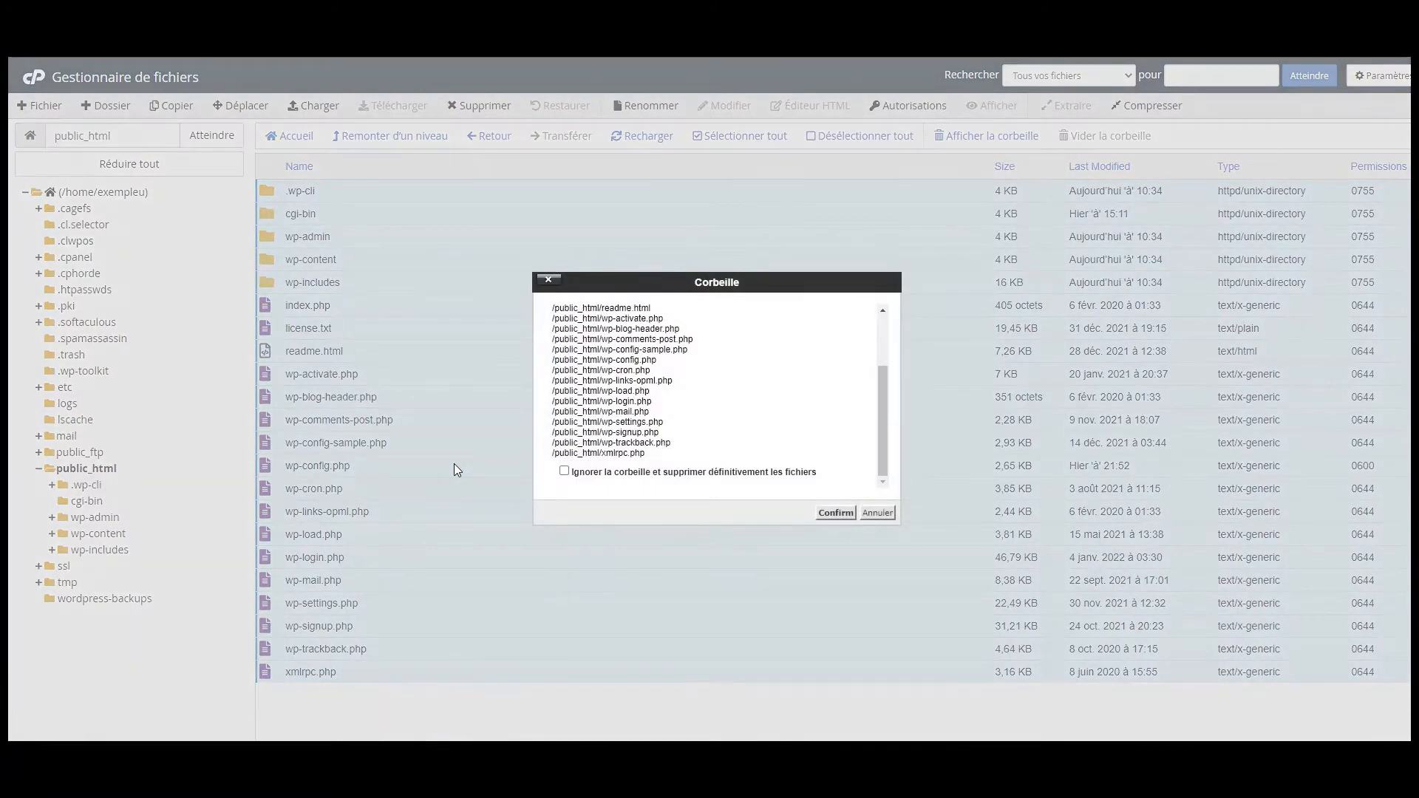
pyautogui.click(564, 471)
pyautogui.click(844, 515)
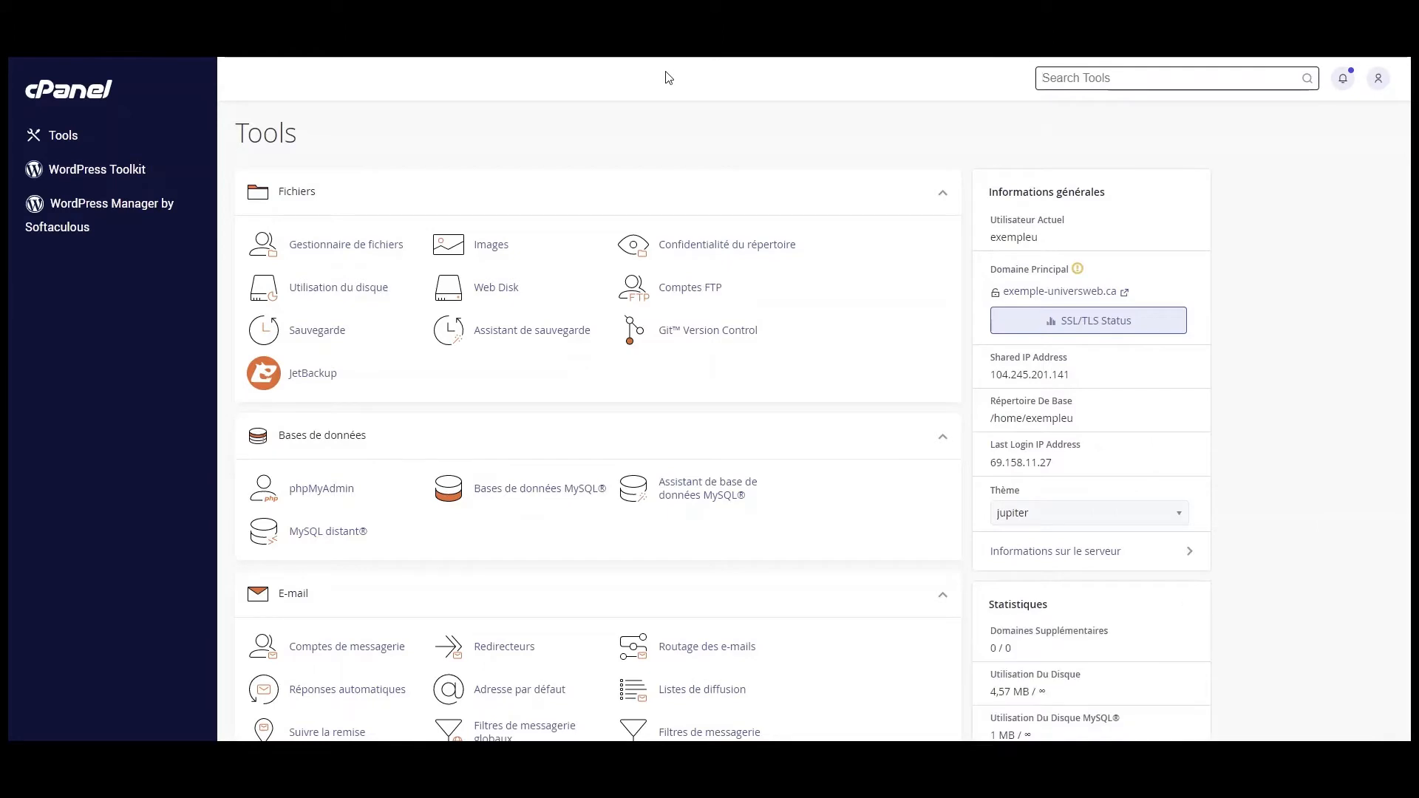
# Restore the home directory from the backup file backup-exemple-universweb.ca-4-22-2022.tar.gz.
pyautogui.click(336, 333)
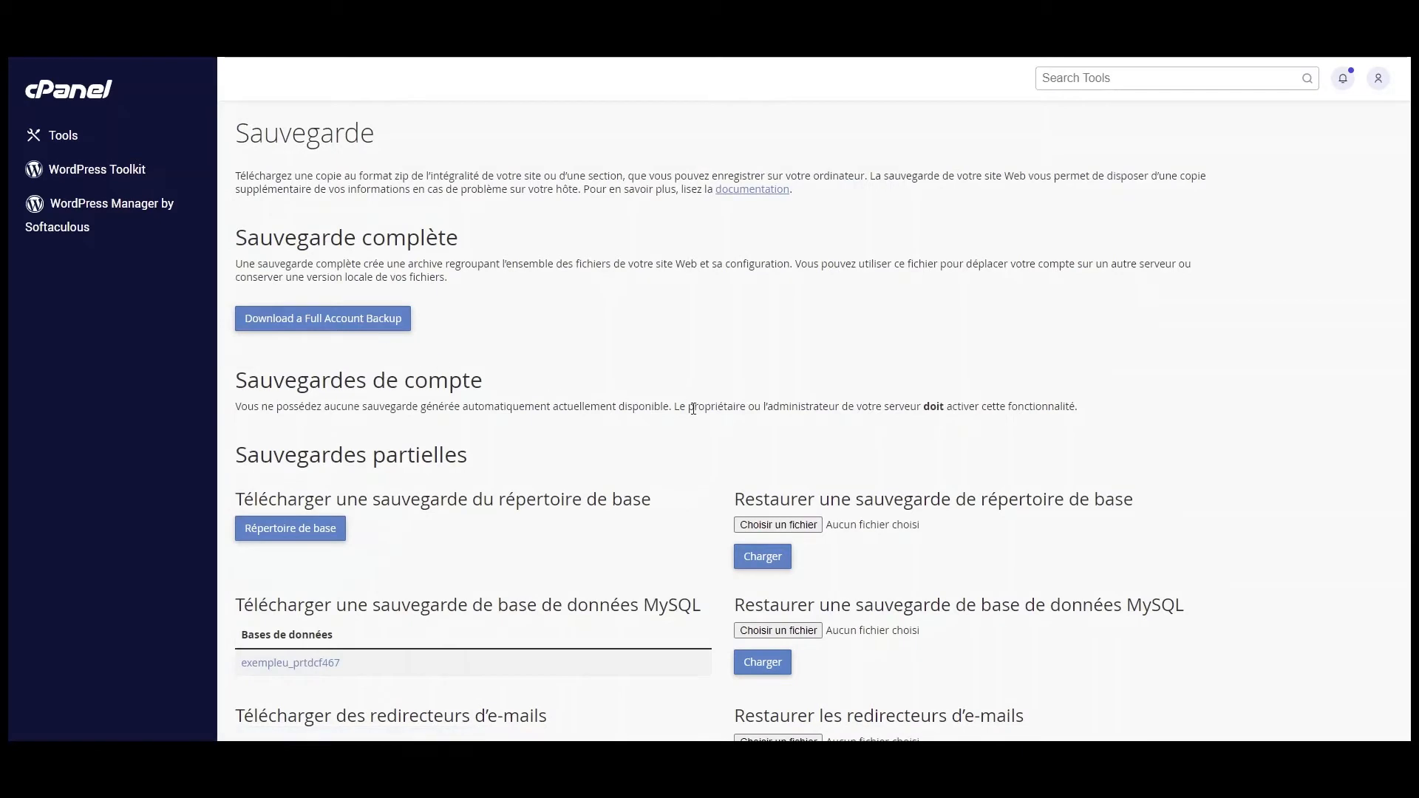
pyautogui.scroll(-1, 693, 409)
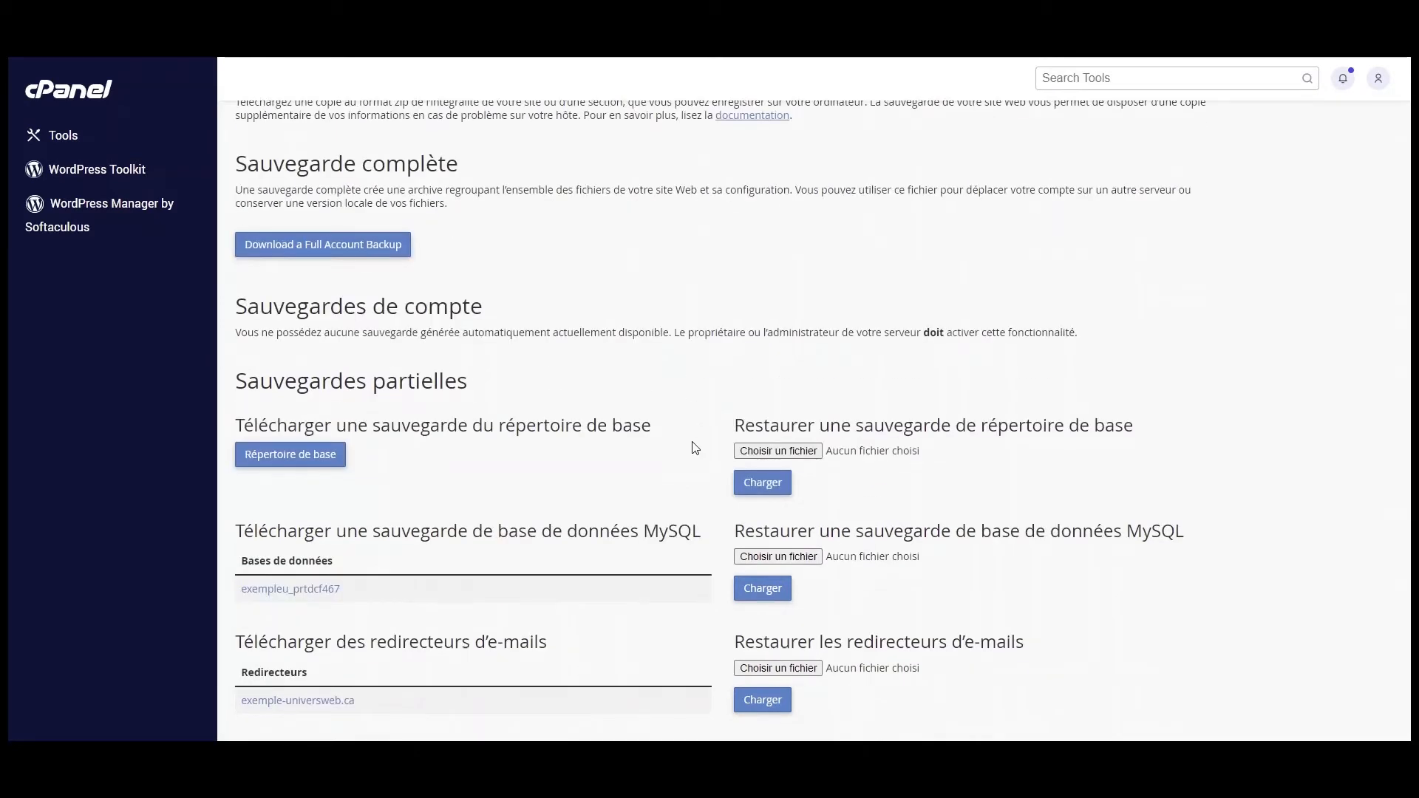
pyautogui.click(758, 458)
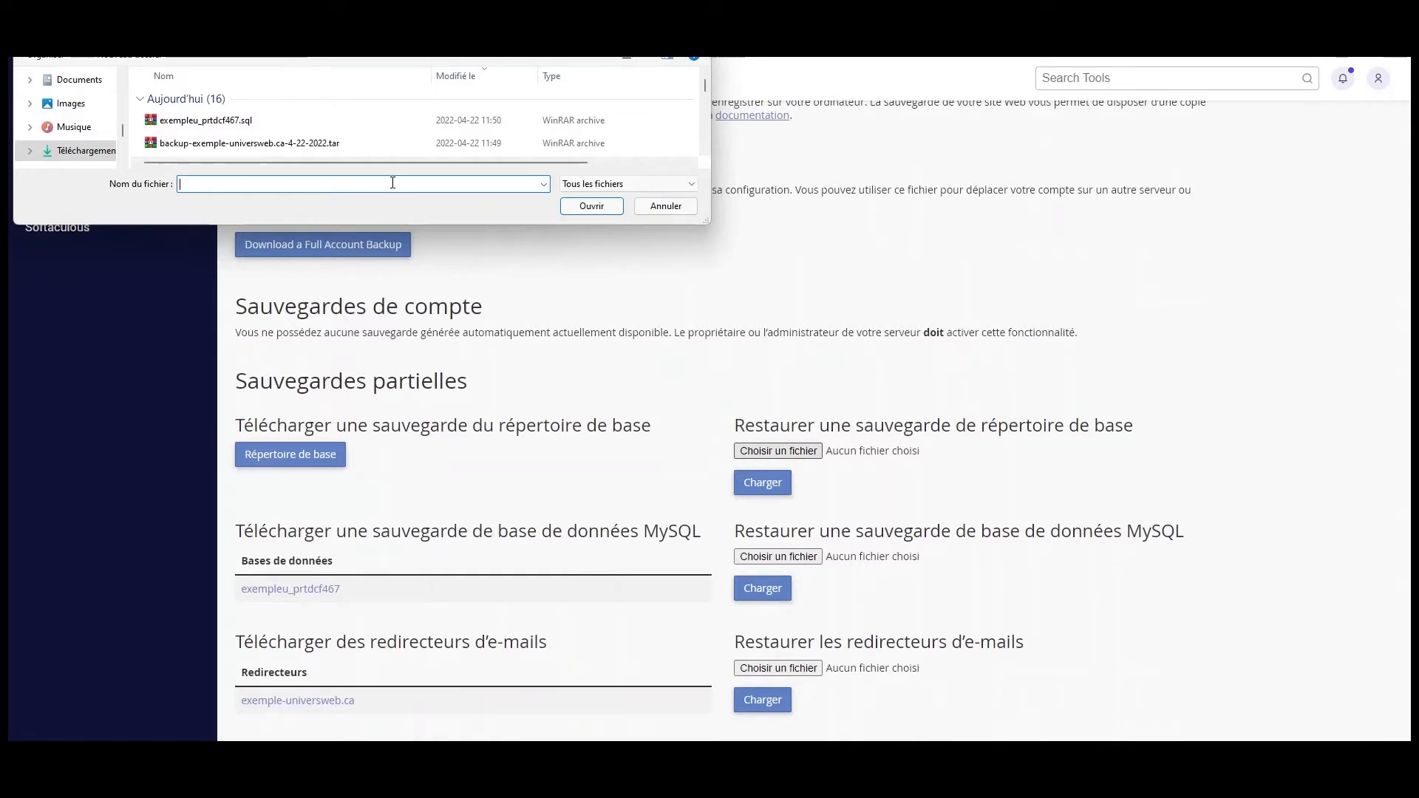
pyautogui.click(293, 143)
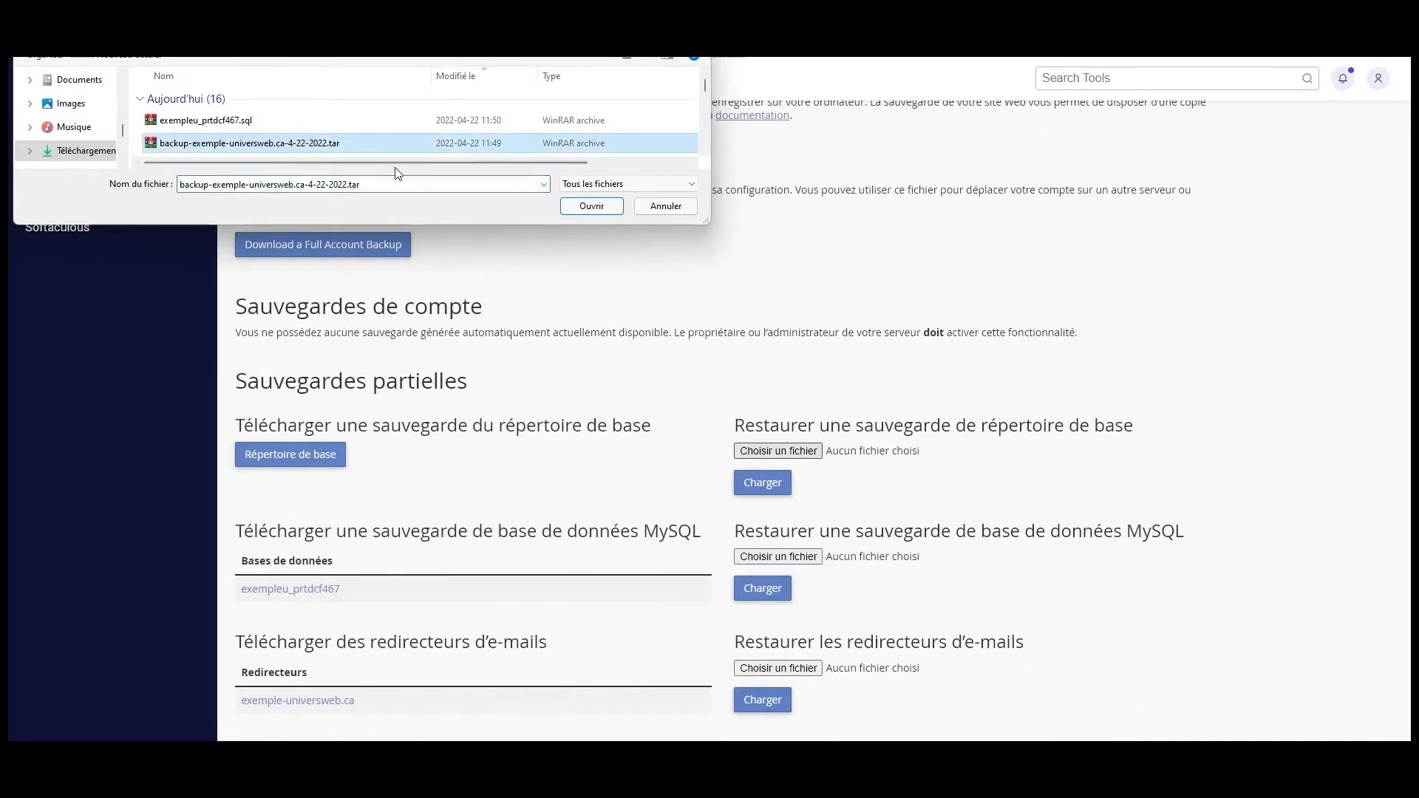
pyautogui.click(567, 212)
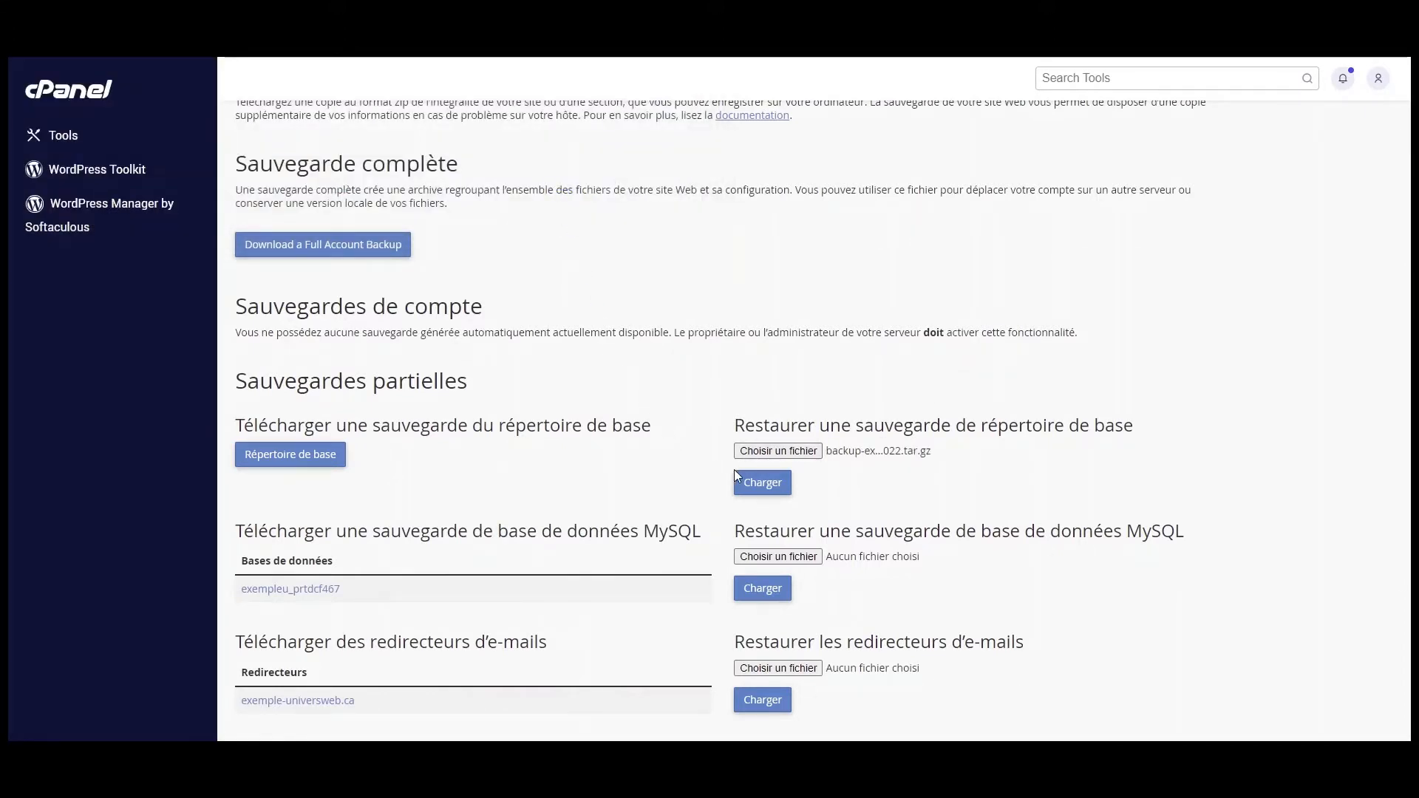
pyautogui.click(749, 485)
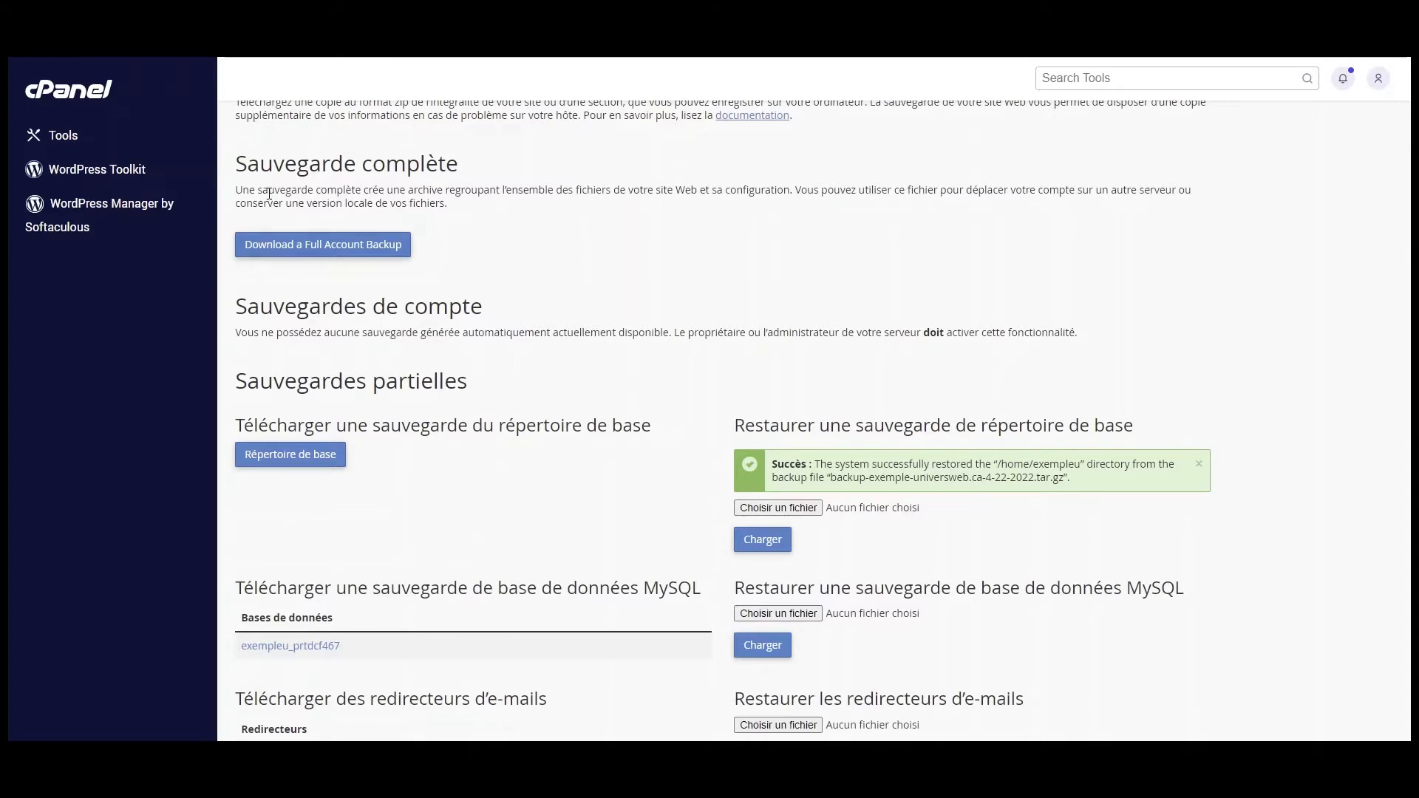
# Return to the file manager and check the contents of the public_html folder.
pyautogui.click(82, 93)
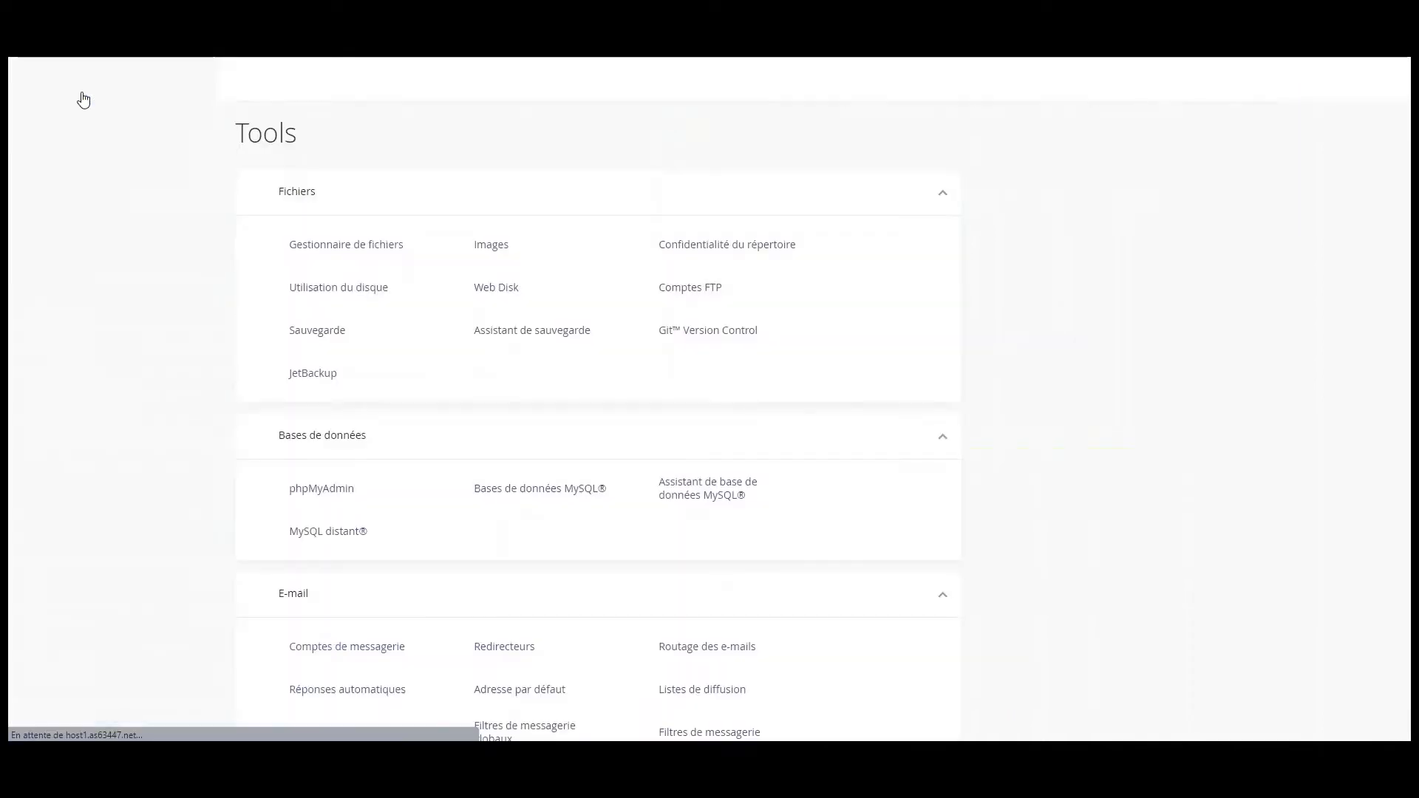
pyautogui.click(322, 246)
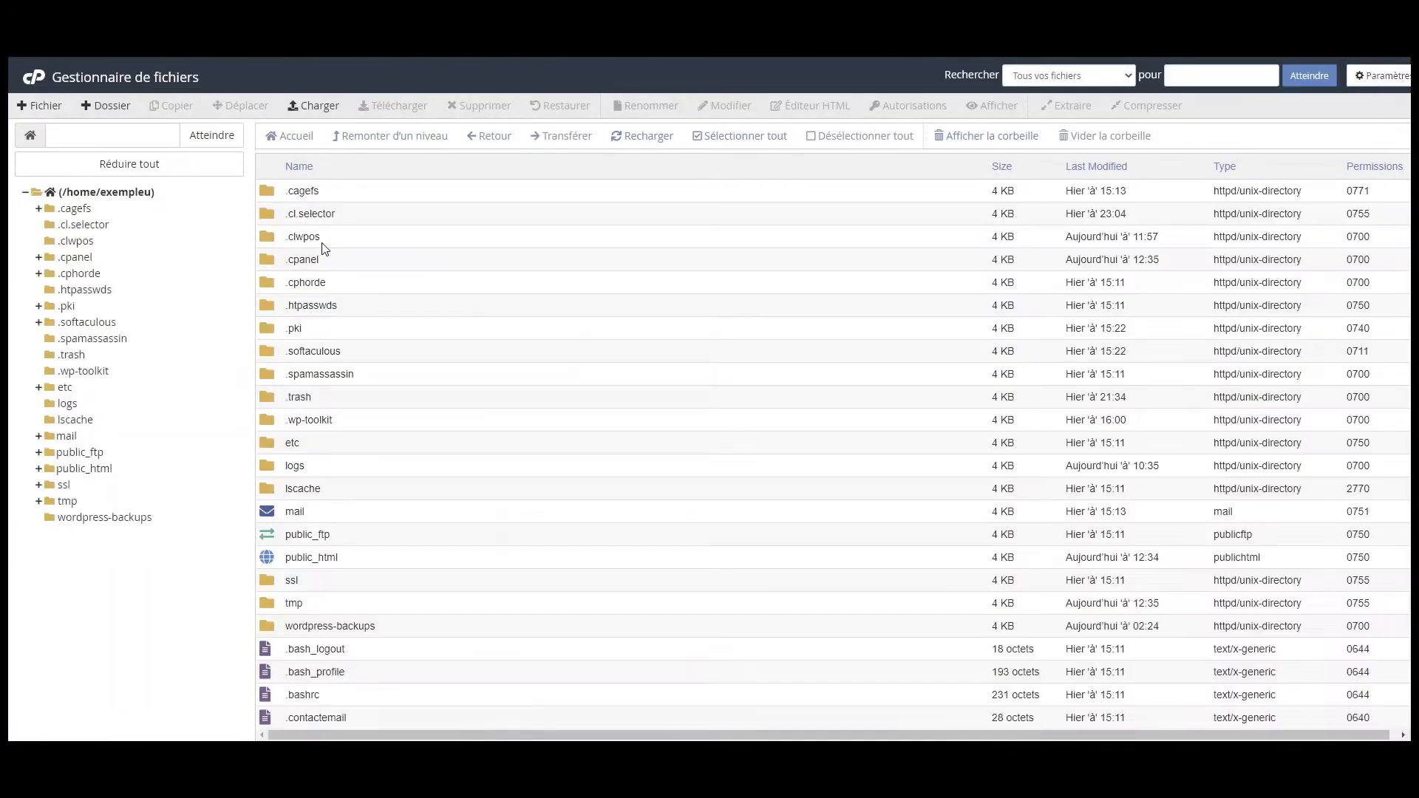
pyautogui.click(103, 472)
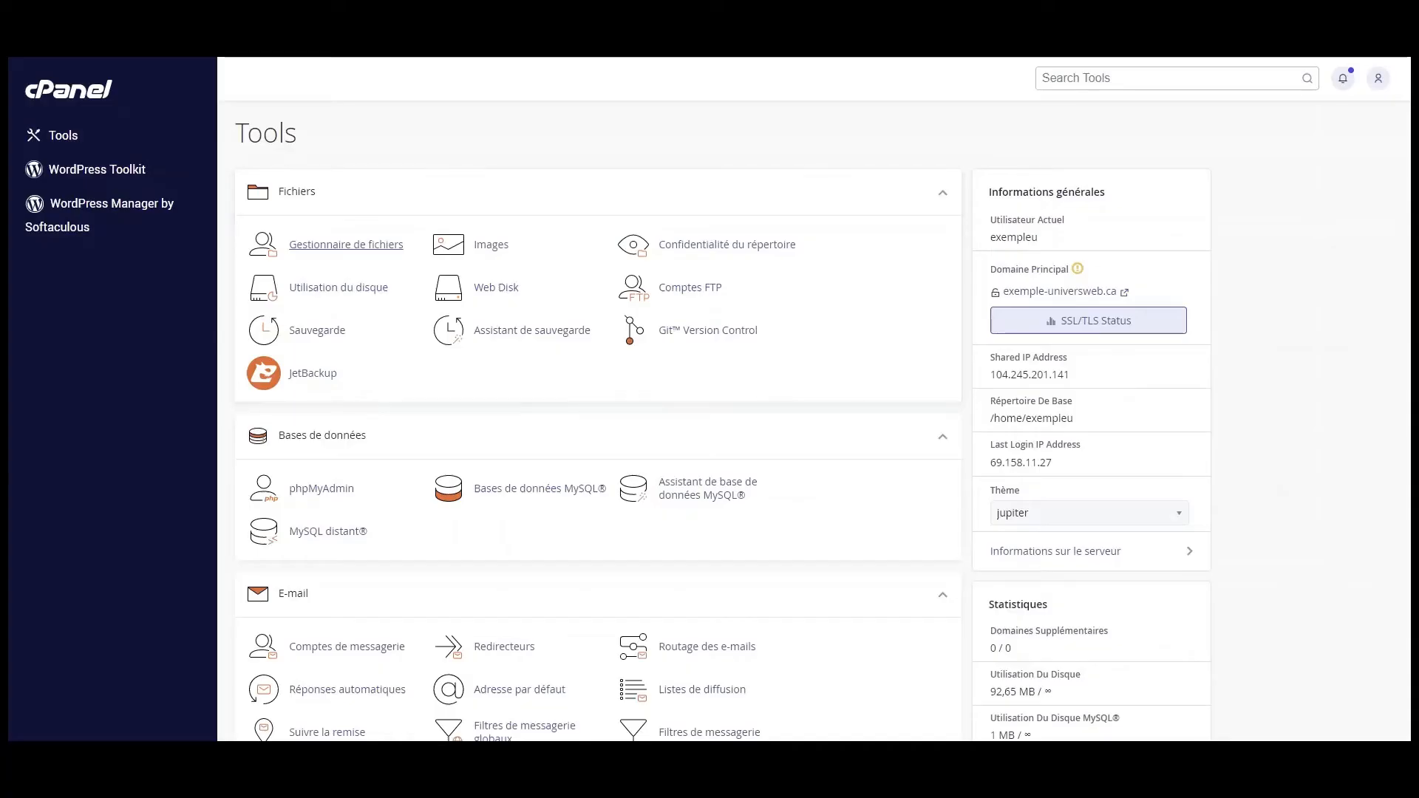
# In phpMyAdmin, drop all tables of the exempleu_prtdcf467 database with foreign key checks enabled.
pyautogui.click(339, 491)
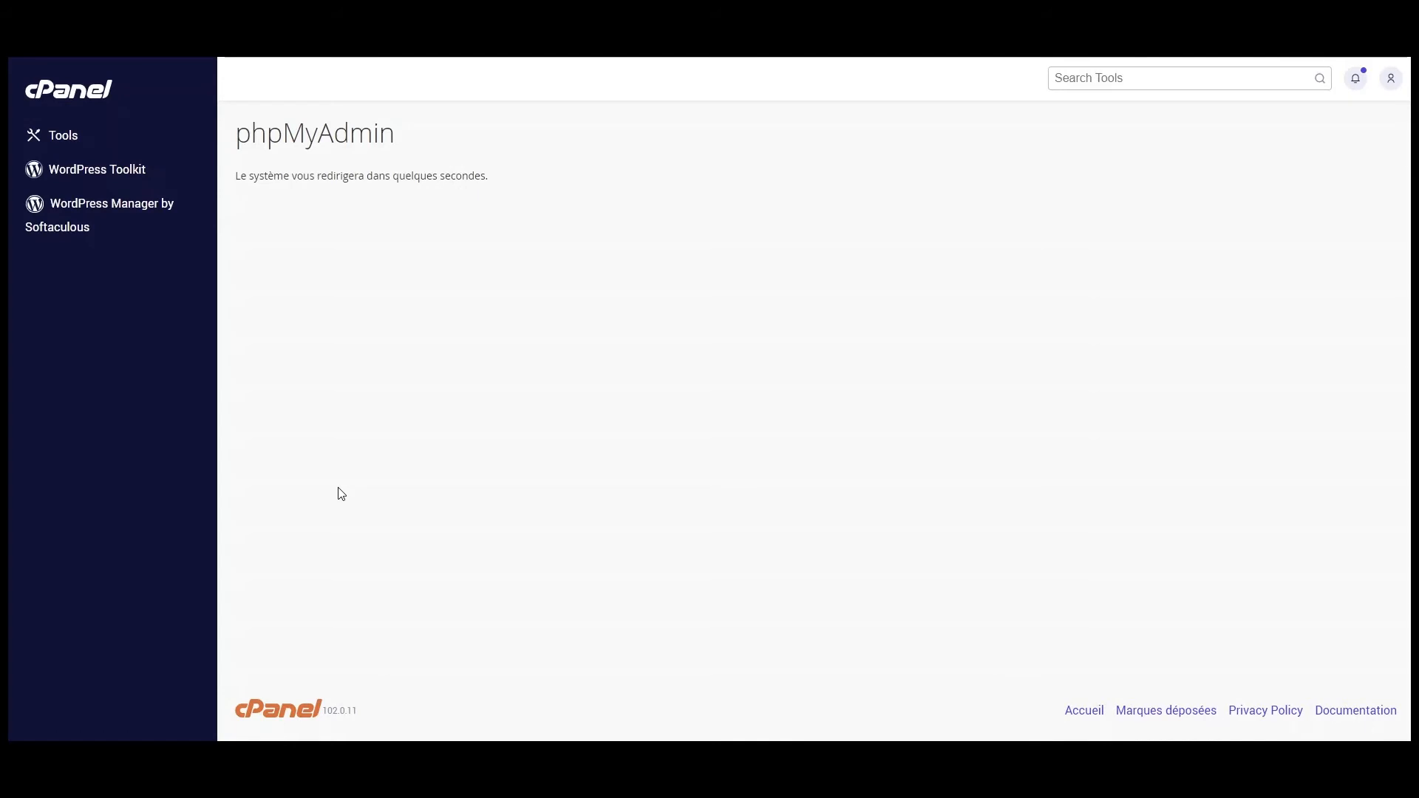
pyautogui.scroll(-1, 339, 488)
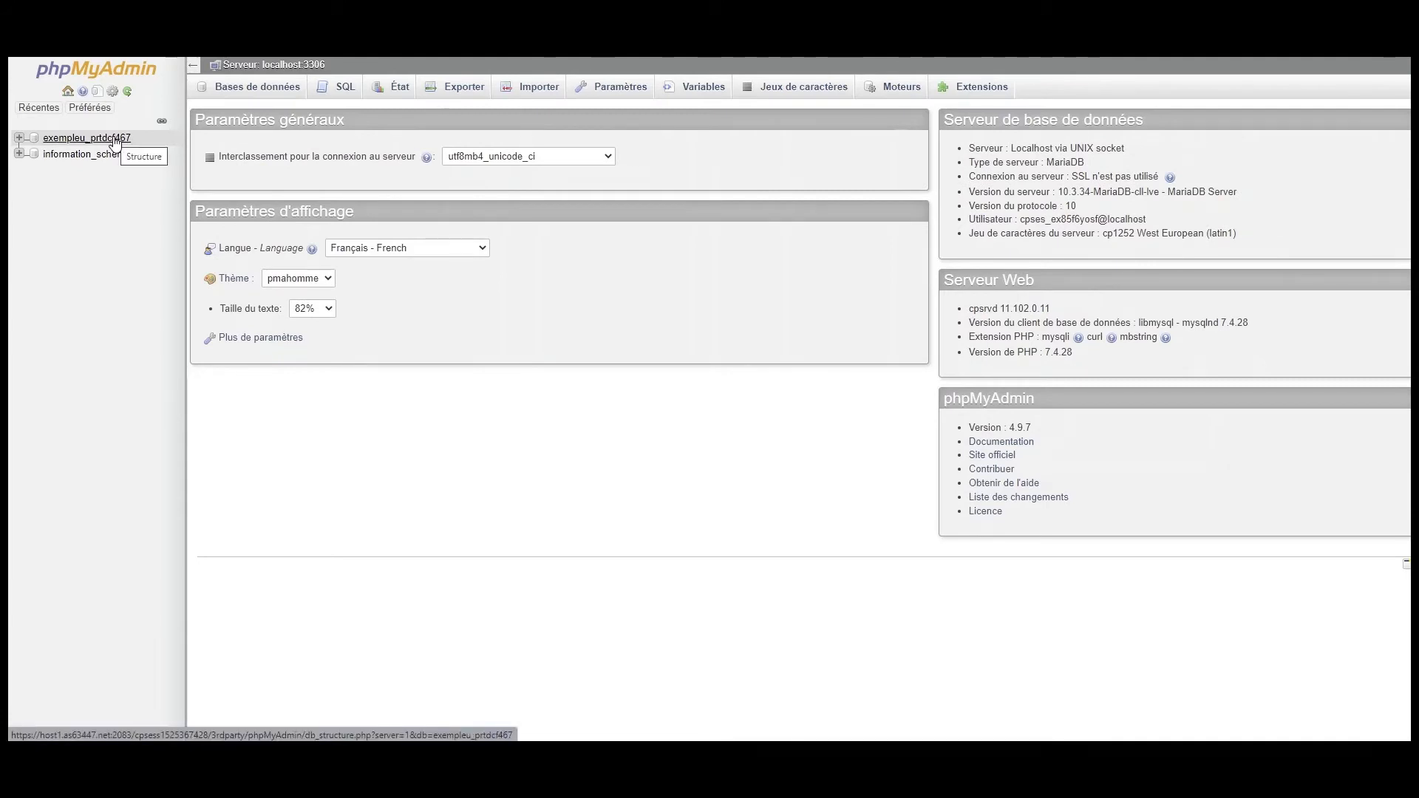
pyautogui.click(115, 141)
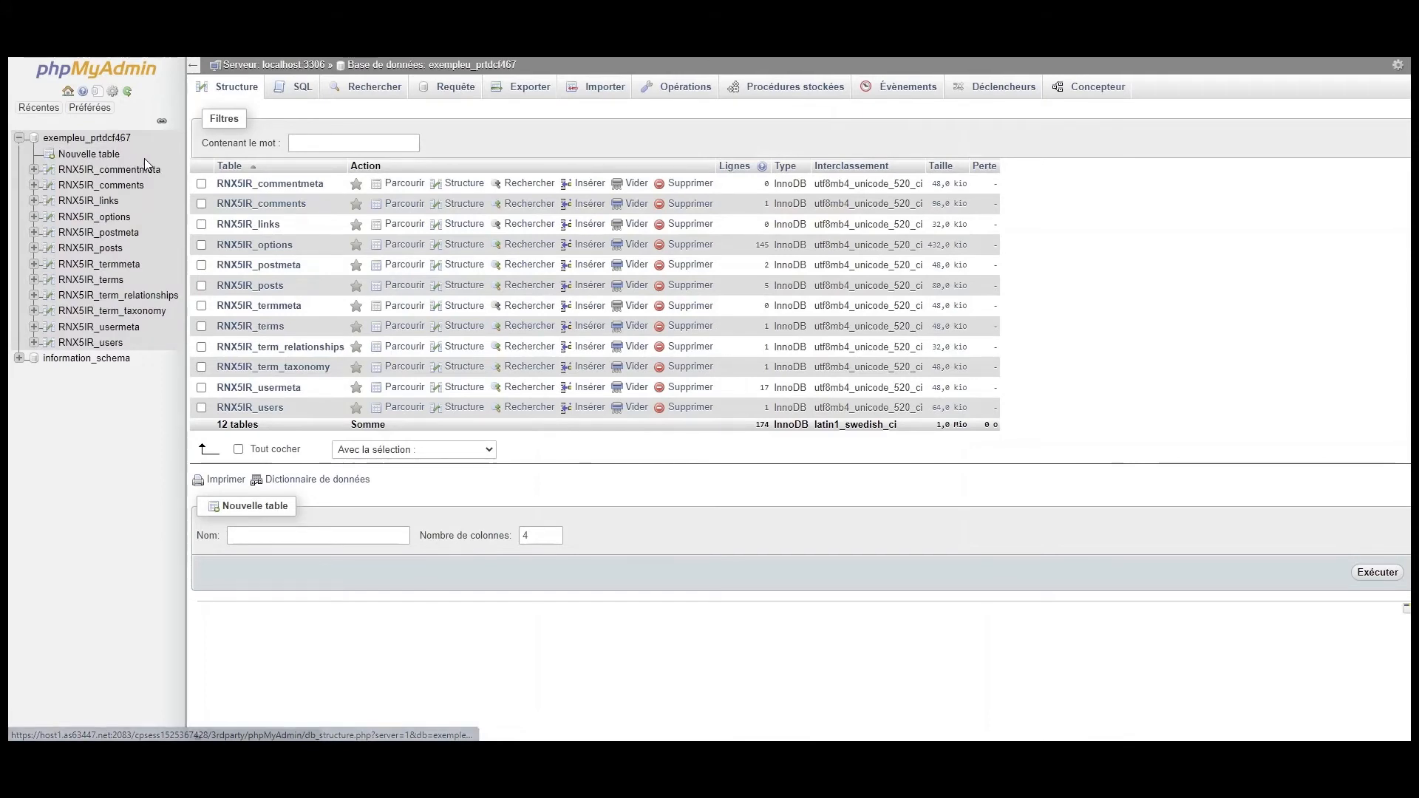
pyautogui.click(239, 450)
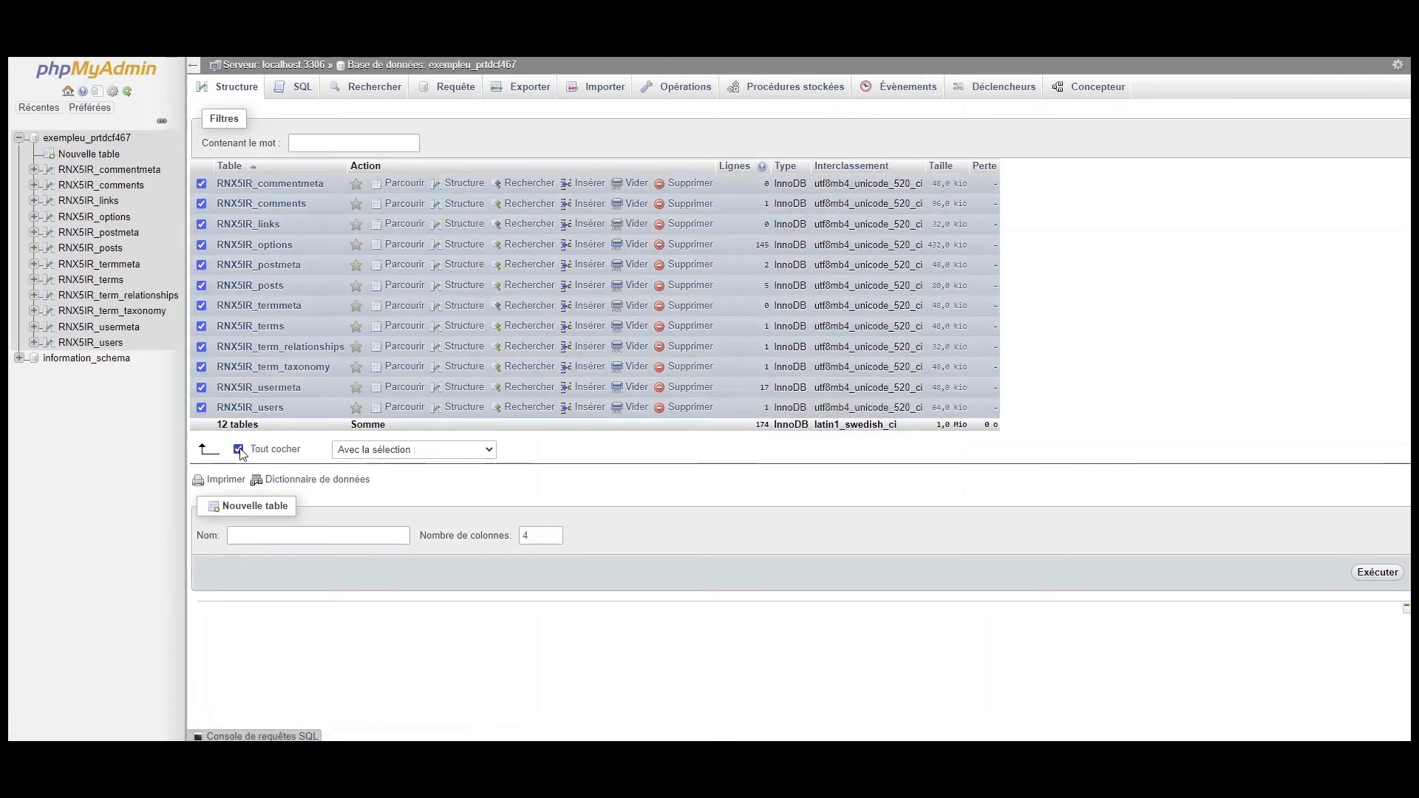
pyautogui.click(357, 451)
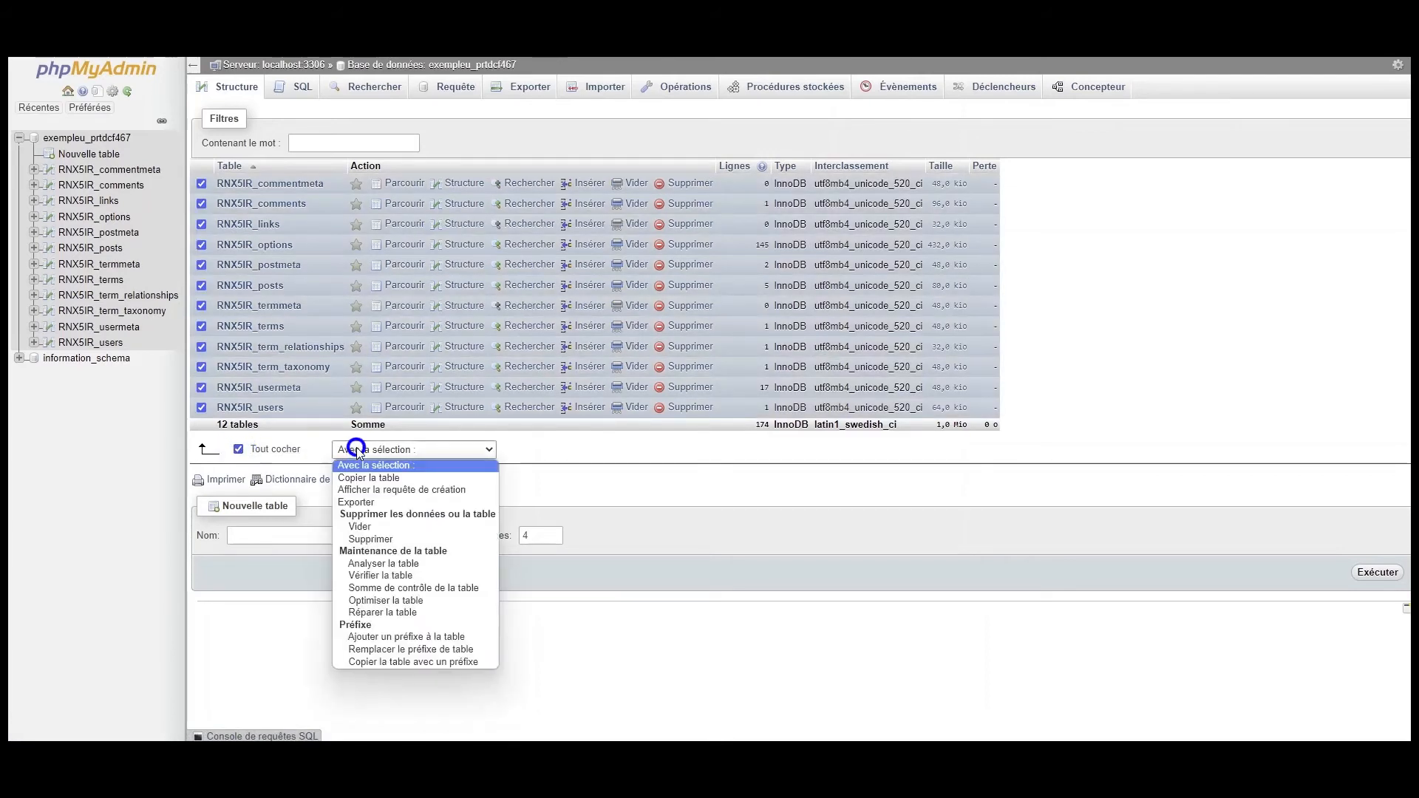
pyautogui.click(366, 540)
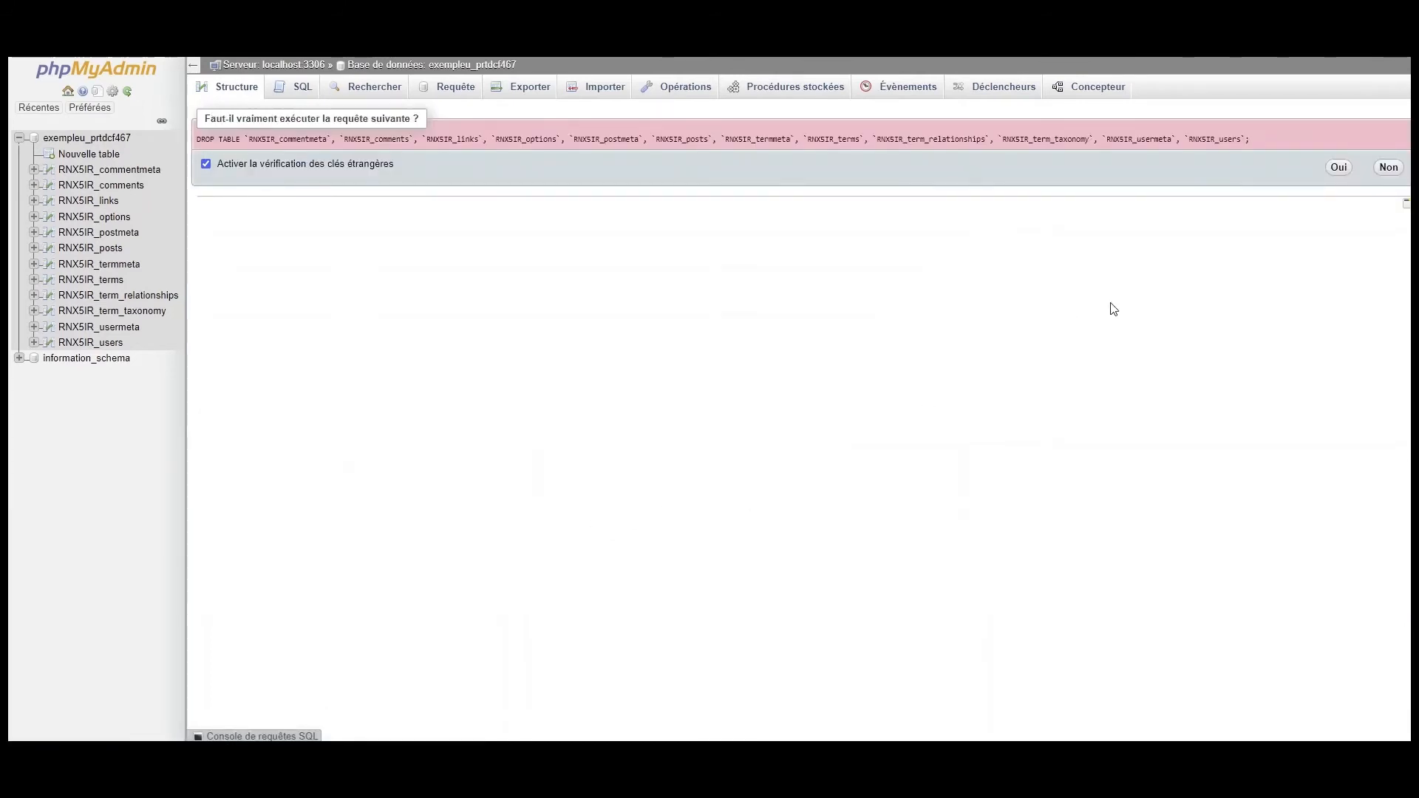
pyautogui.click(1339, 169)
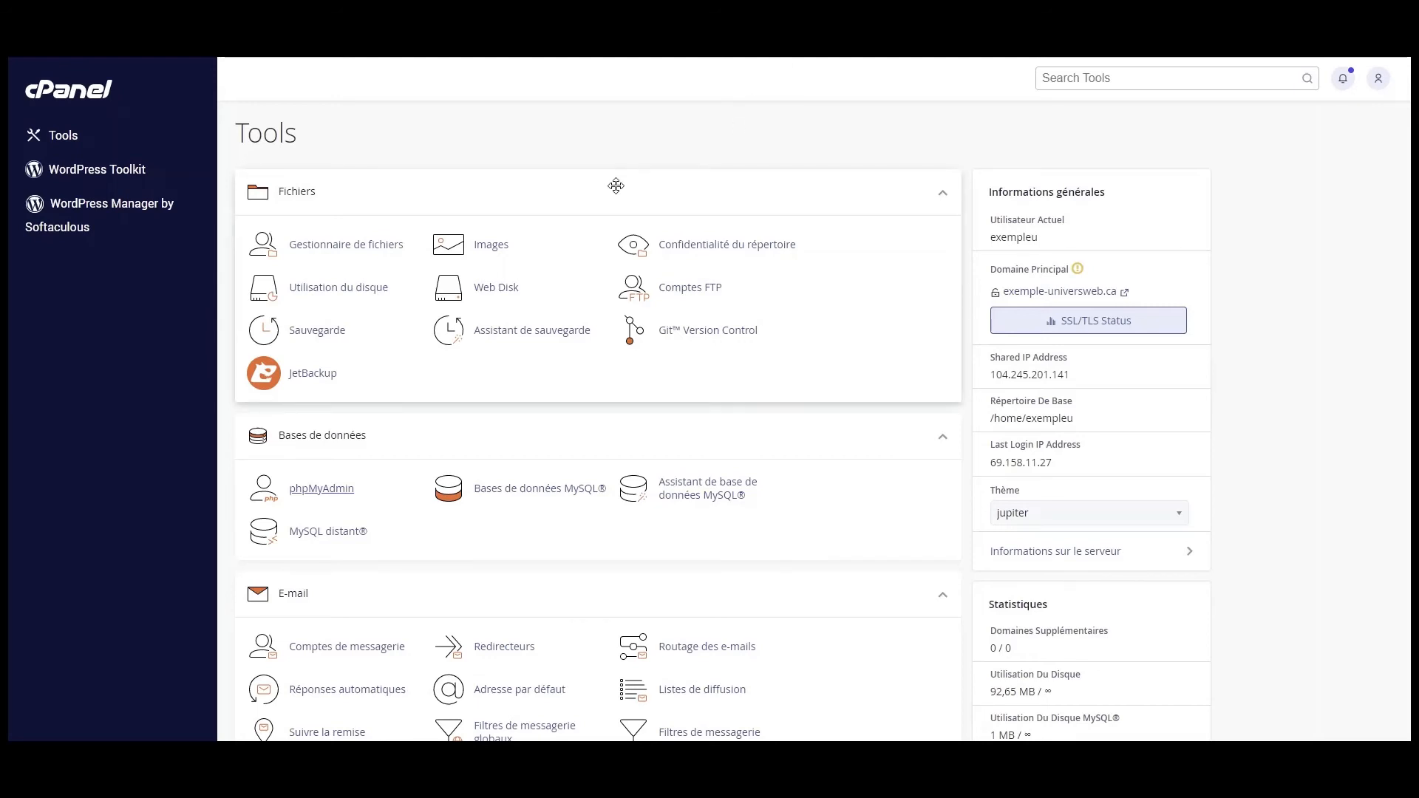
# Return to cPanel and restore the MySQL database from the backup file exempleu_prtdcf467.sql.gz.
pyautogui.click(346, 334)
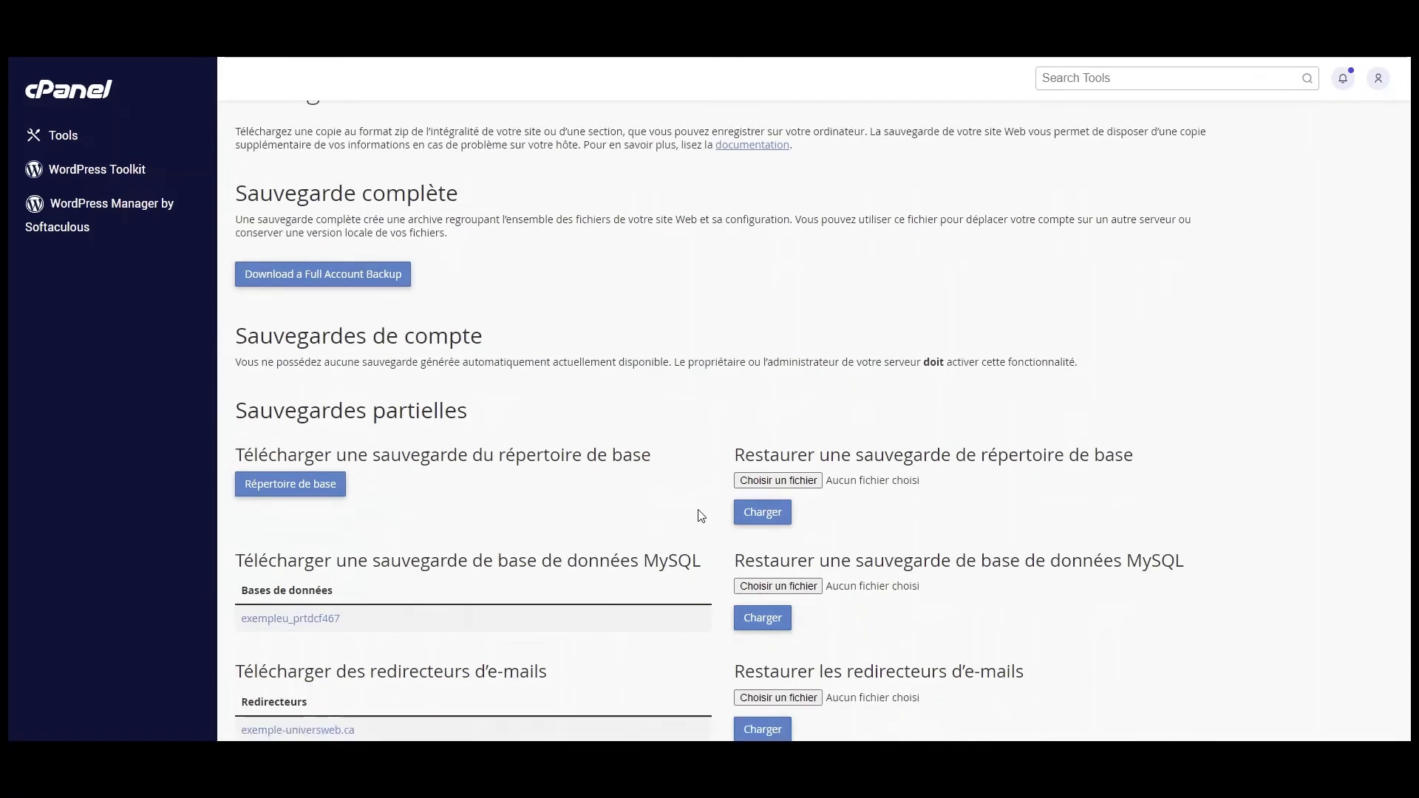
pyautogui.scroll(-2, 700, 515)
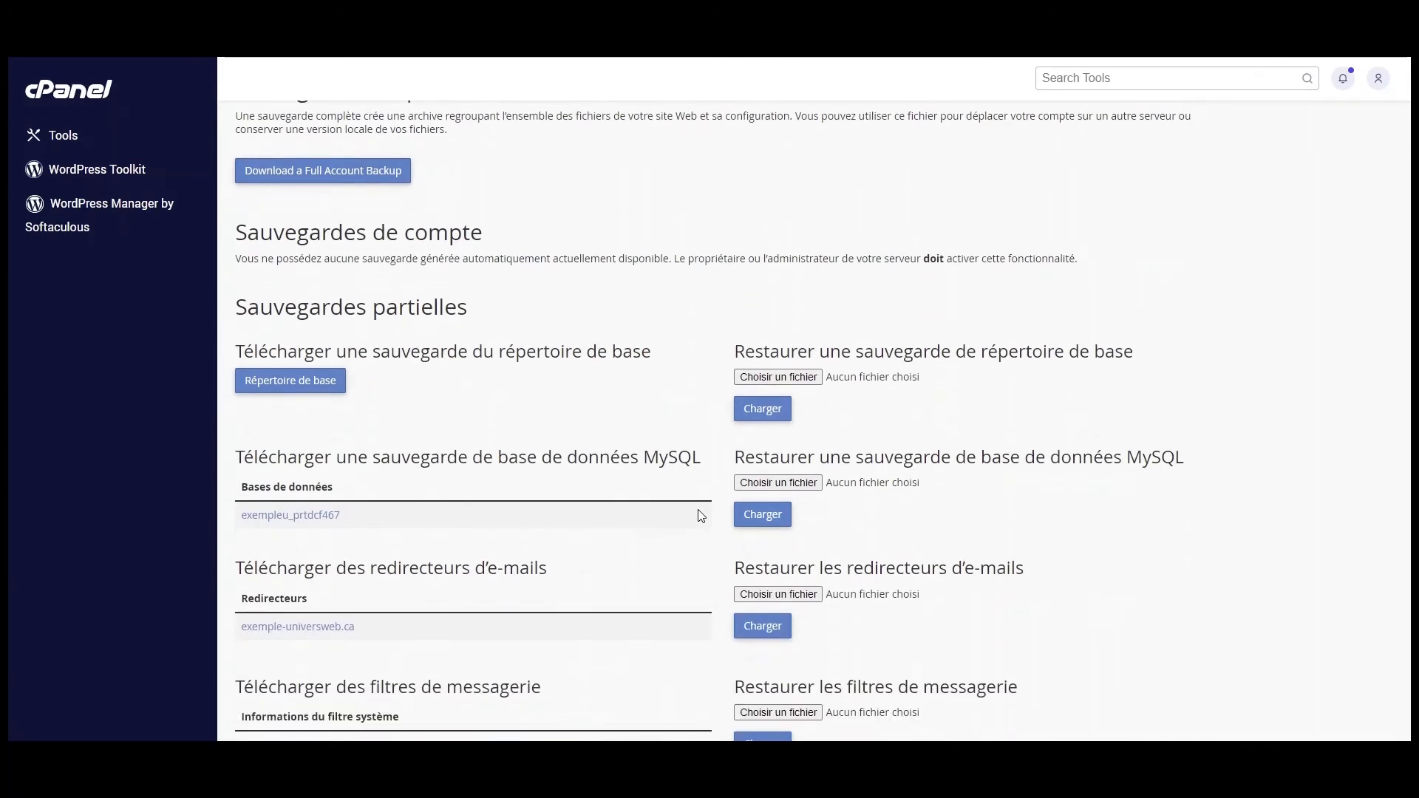
pyautogui.click(763, 484)
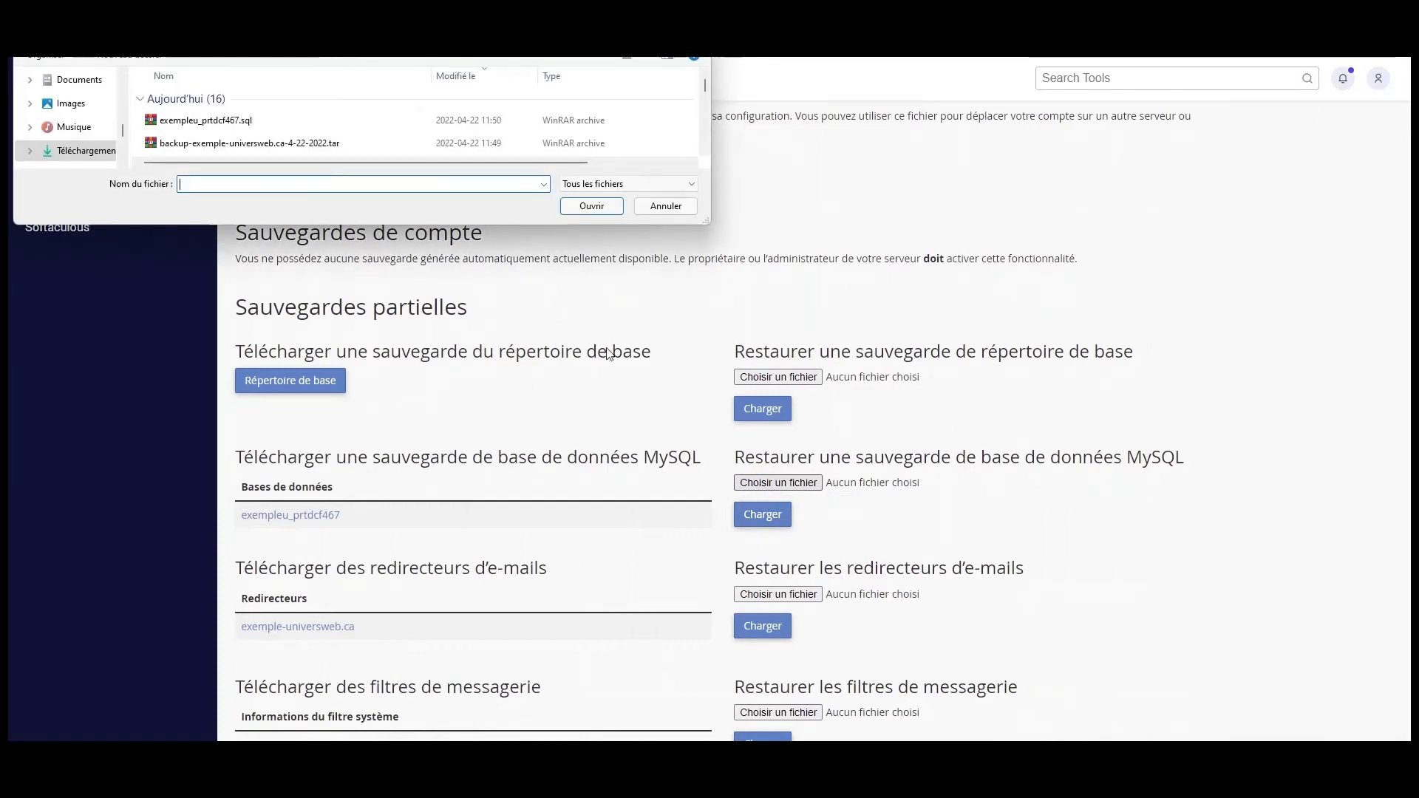
pyautogui.click(269, 124)
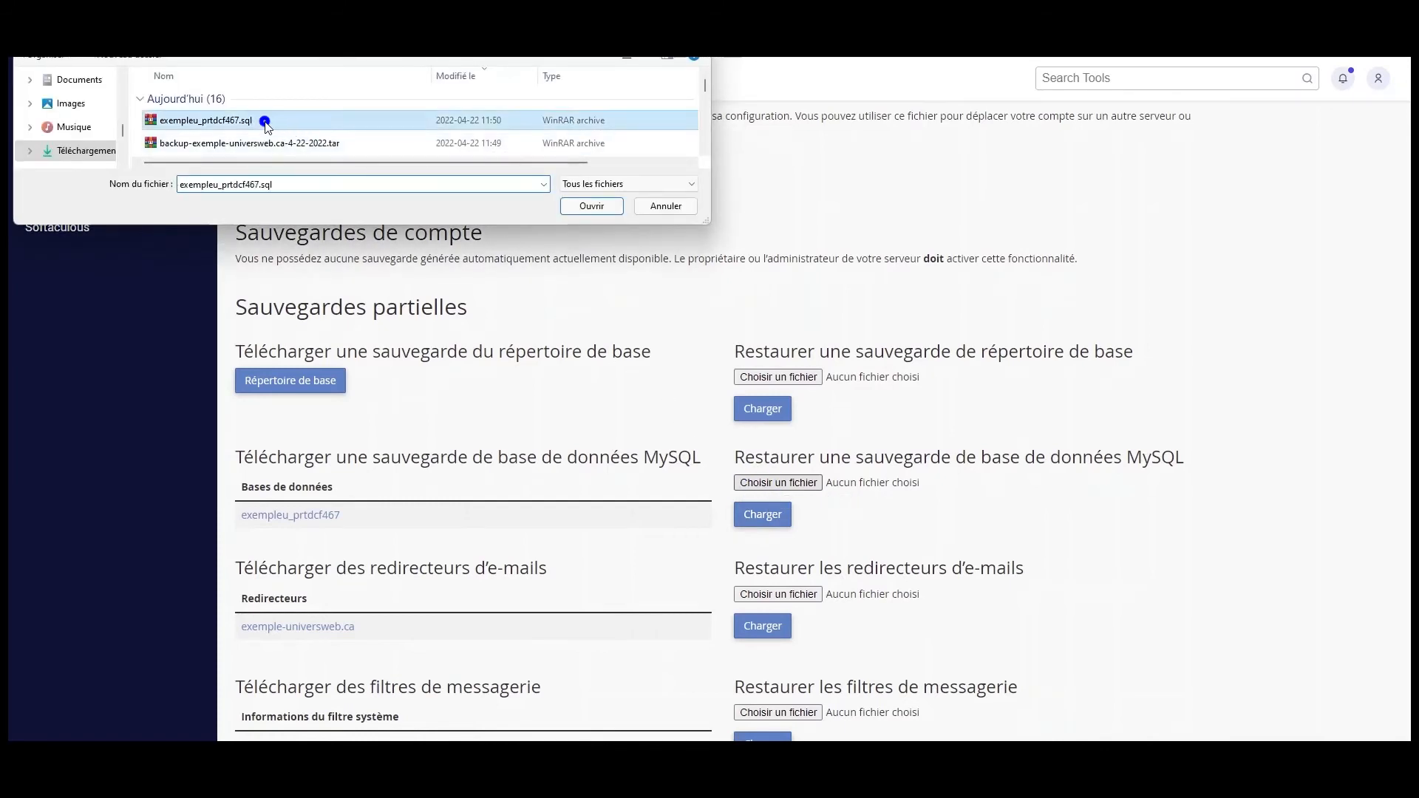
pyautogui.click(570, 206)
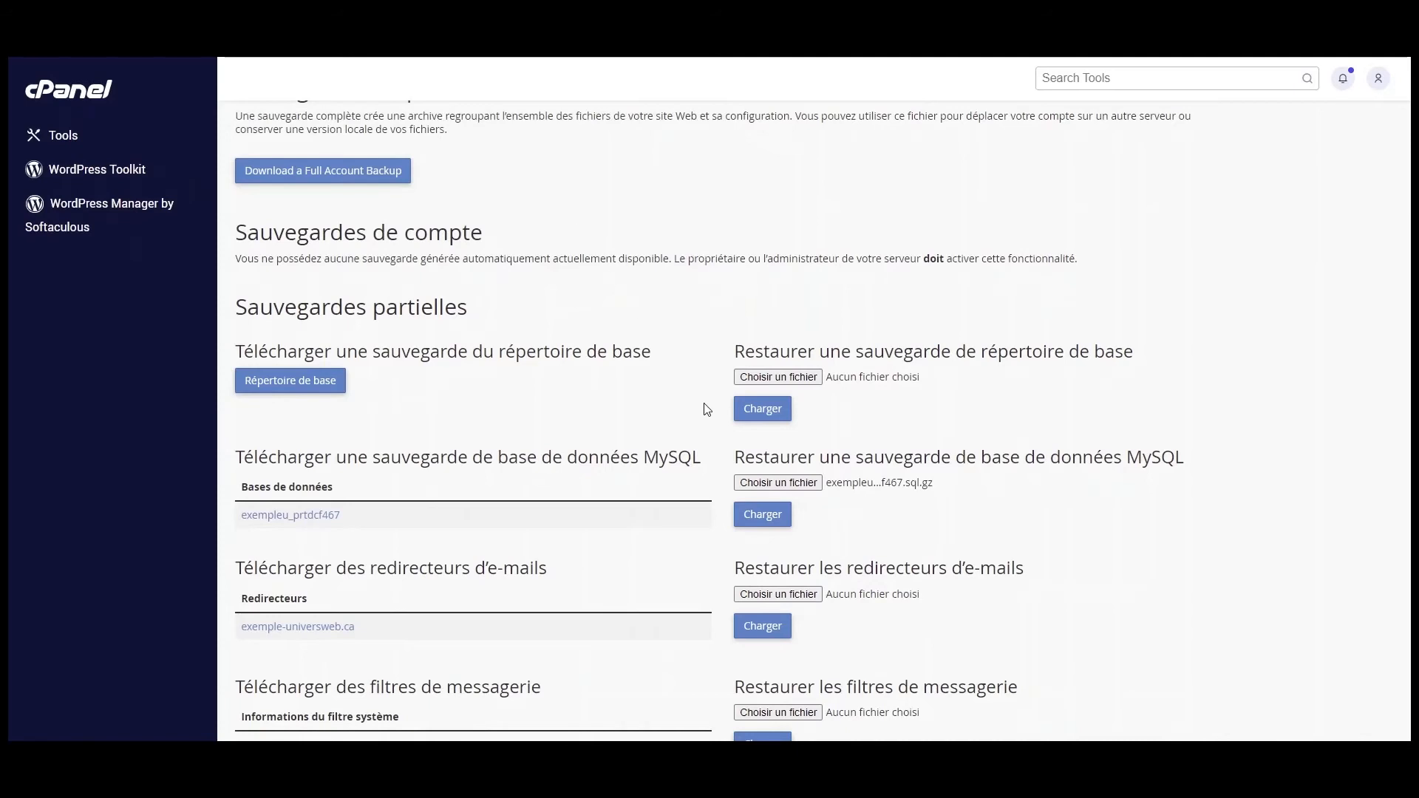
pyautogui.click(759, 517)
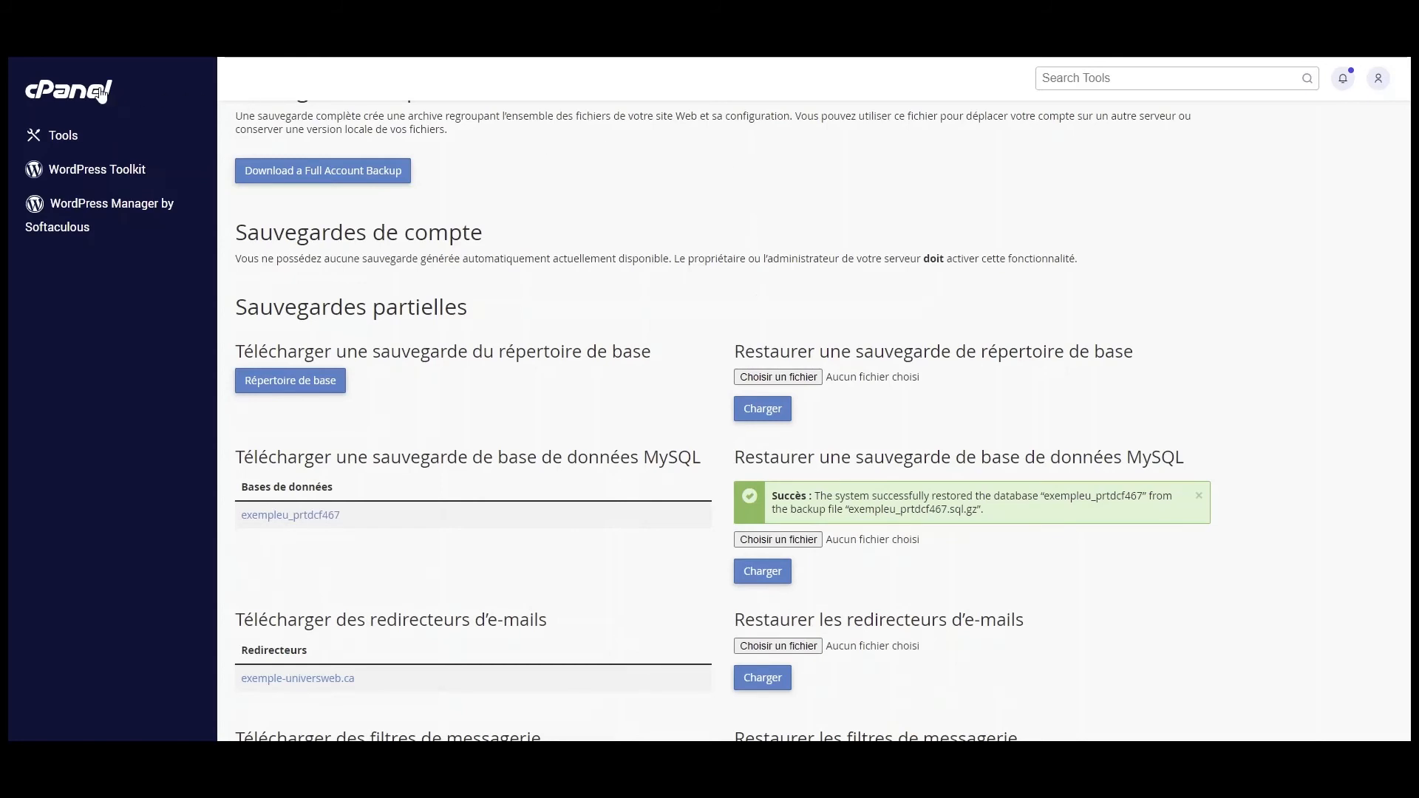
# Open the exempleu_prtdcf467 database in phpMyAdmin to check its restored tables.
pyautogui.click(85, 90)
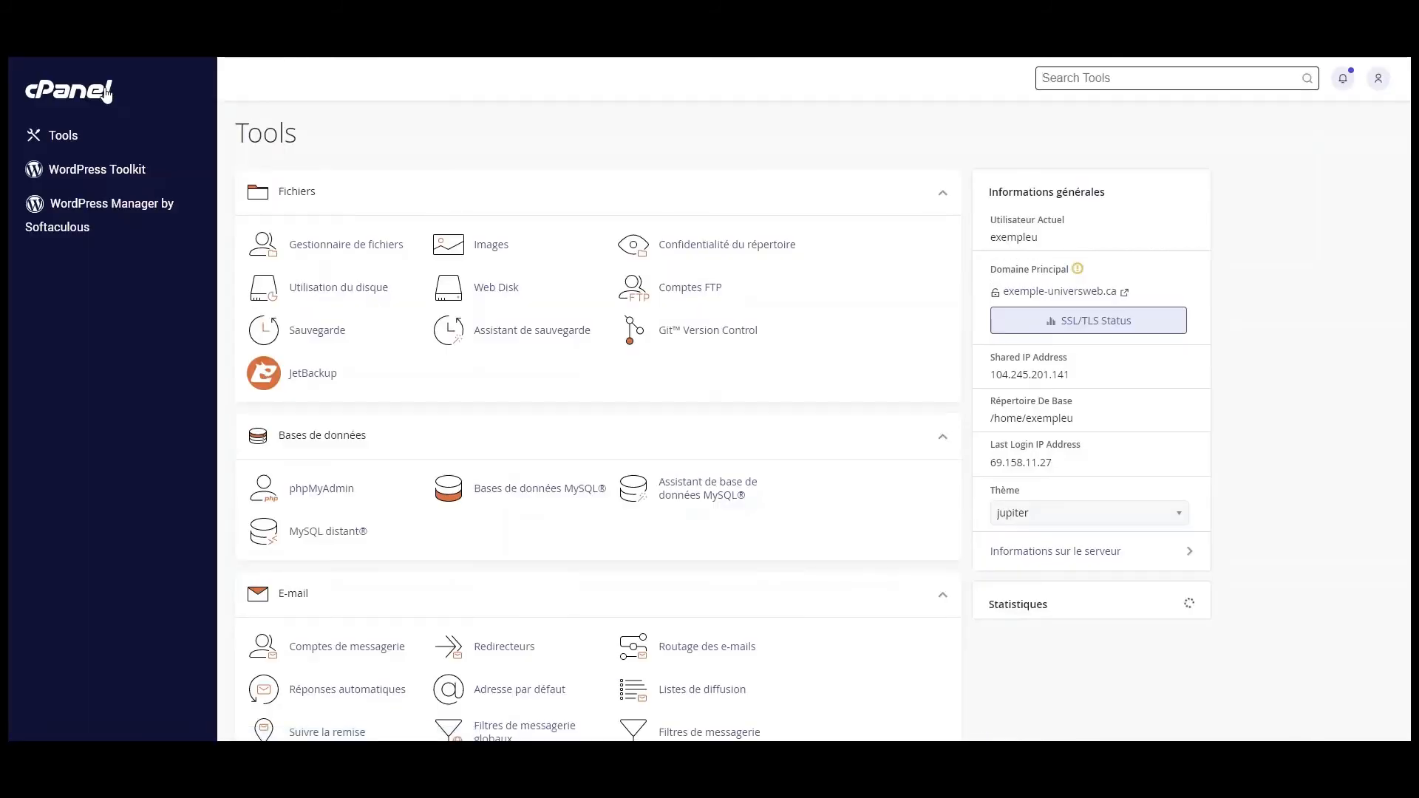
pyautogui.click(318, 489)
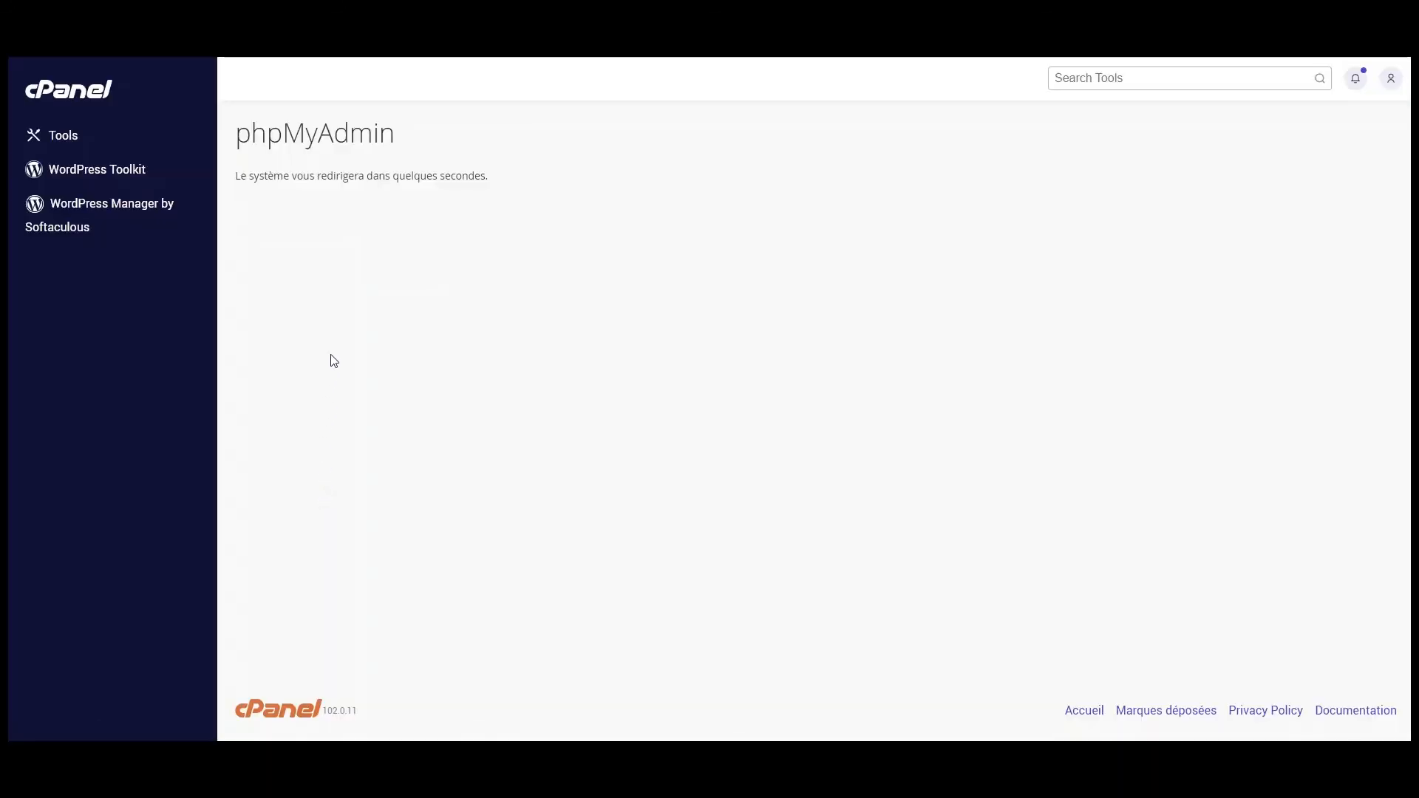
pyautogui.scroll(-1, 338, 281)
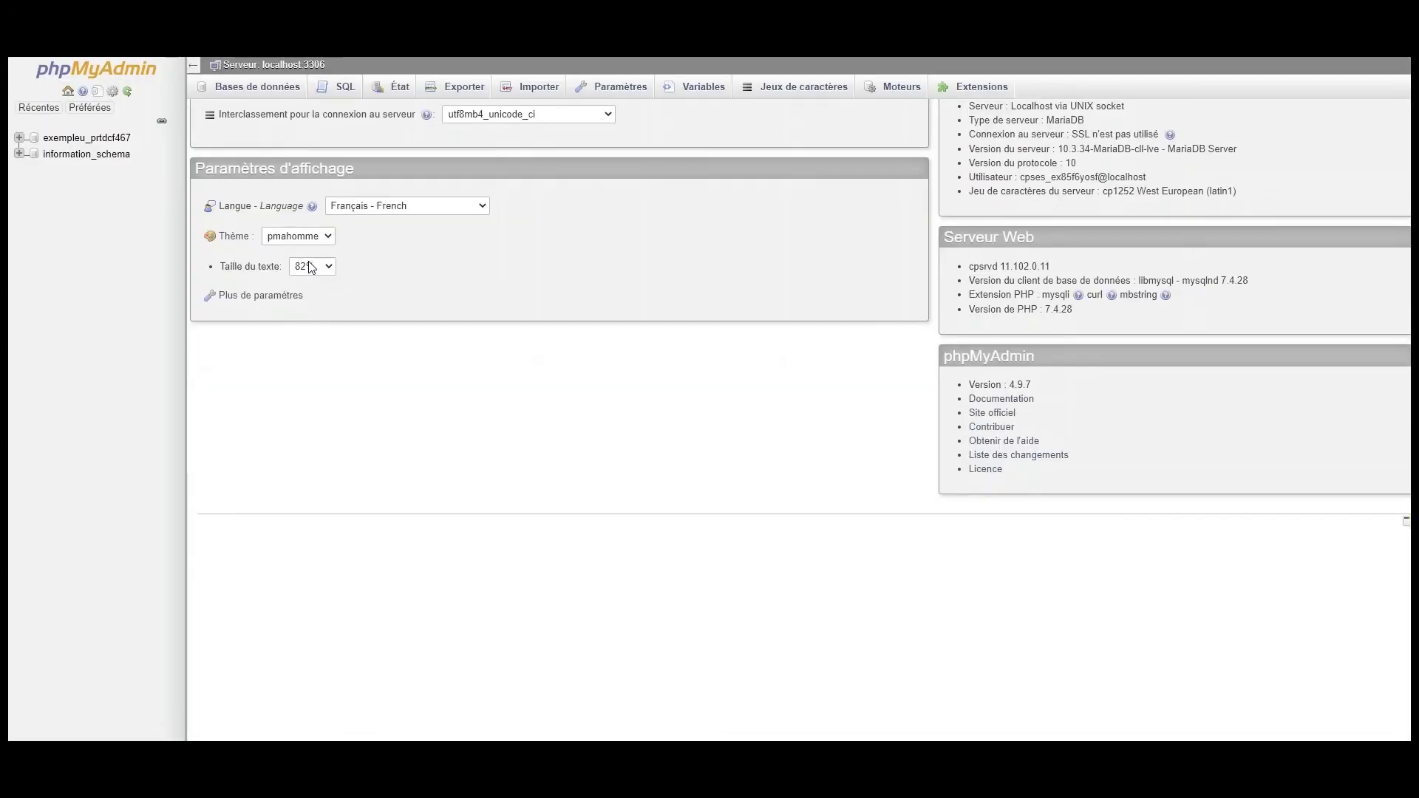
pyautogui.click(109, 140)
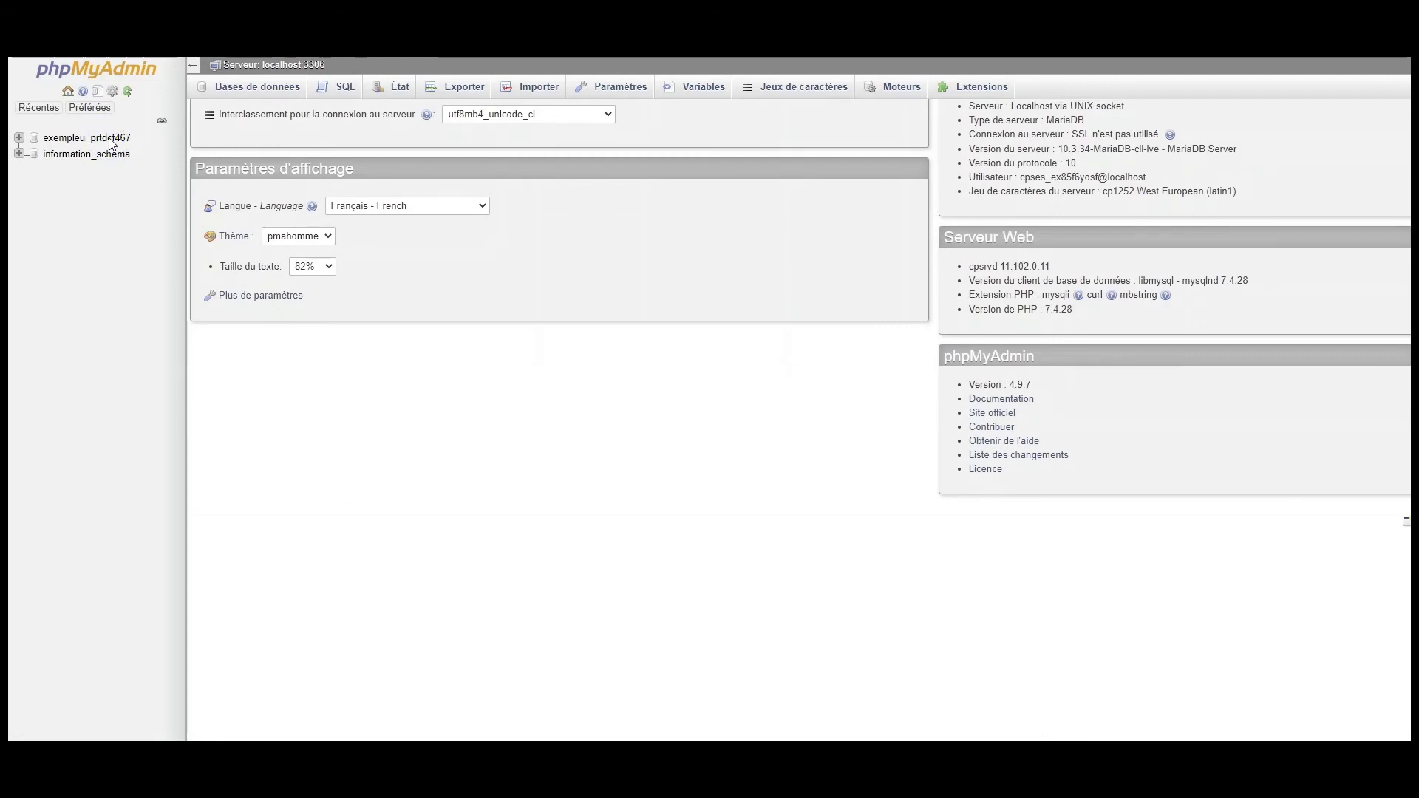